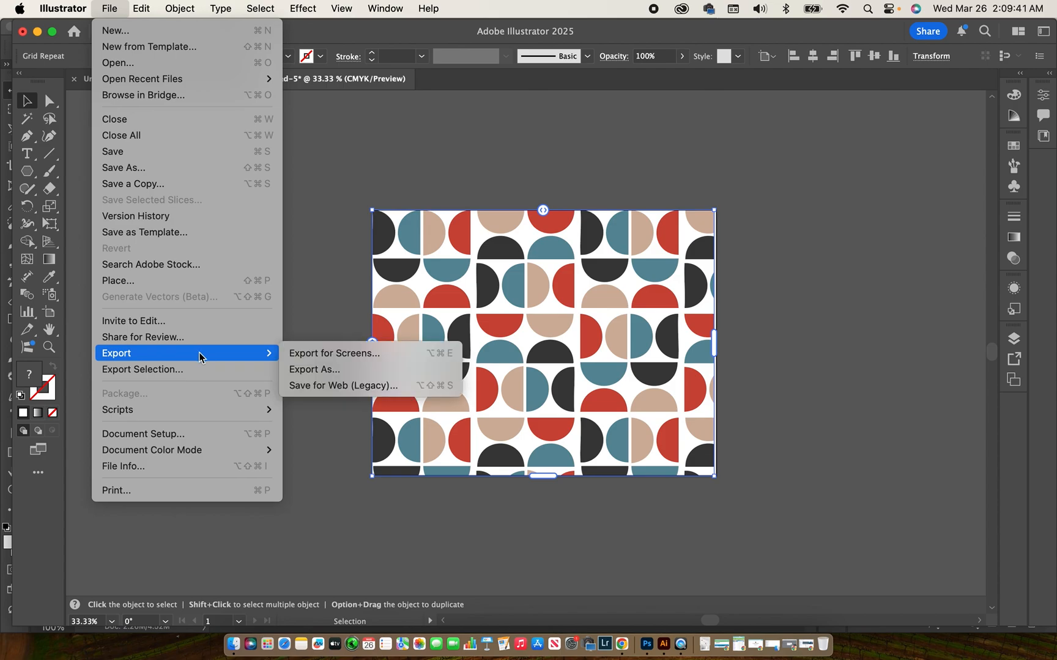
Export the semicircle pattern as a 300 ppi transparent Pattern.png, then return to Photoshop
left_click(326, 369)
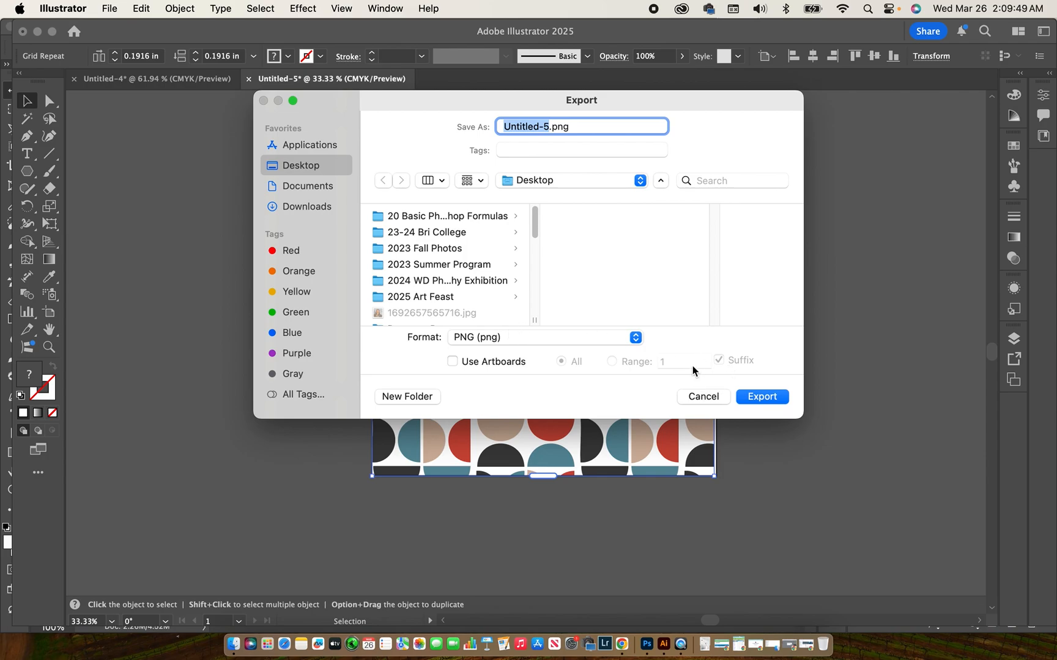
type("Pattern")
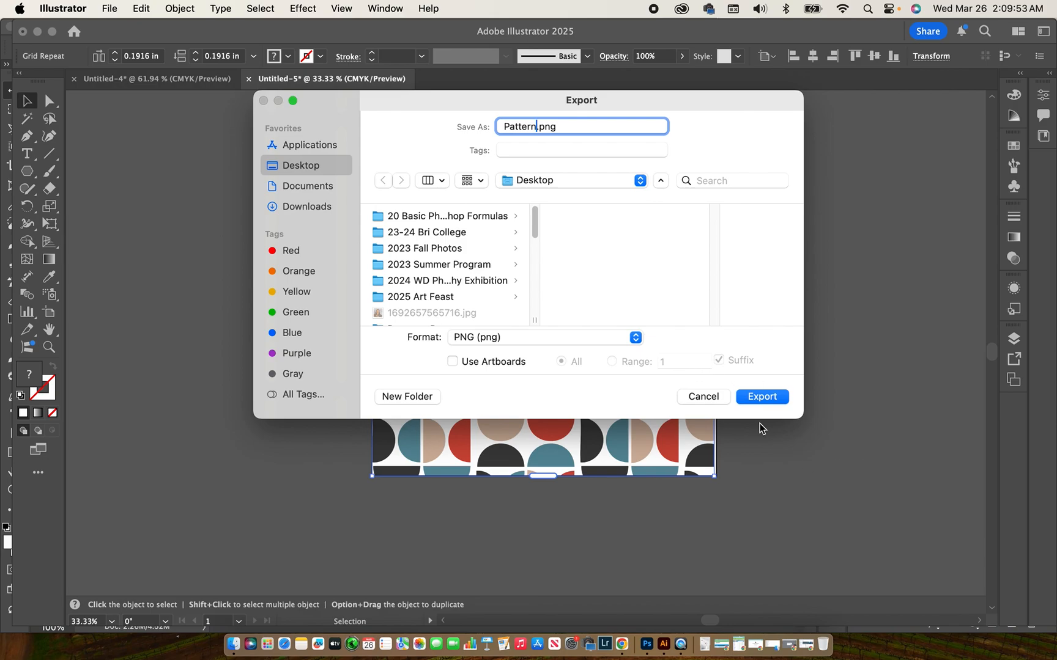
left_click(743, 398)
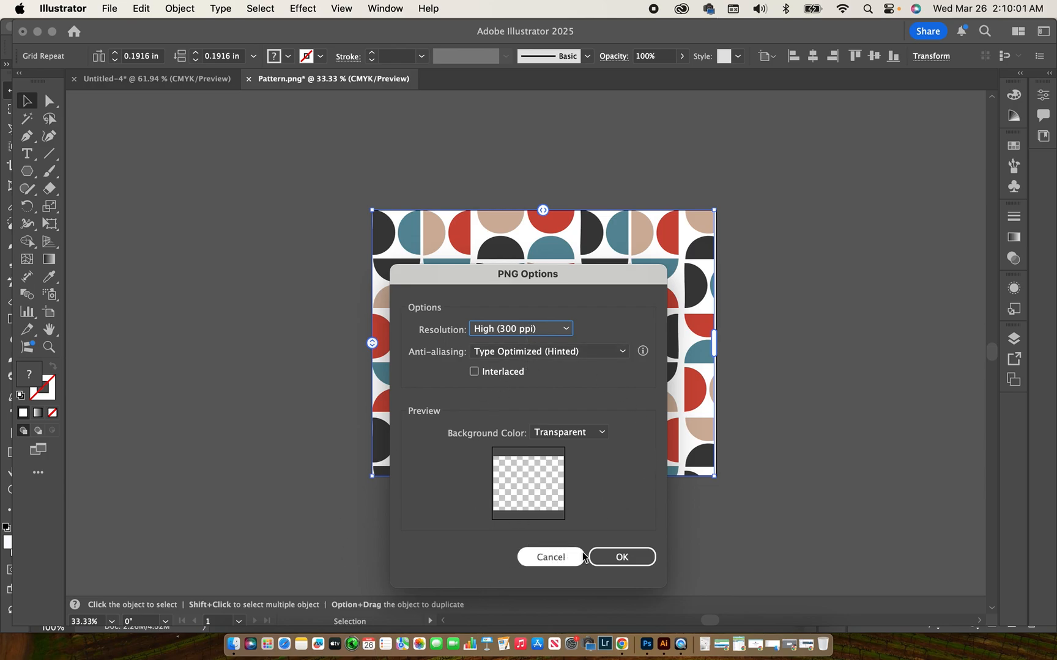
left_click(647, 561)
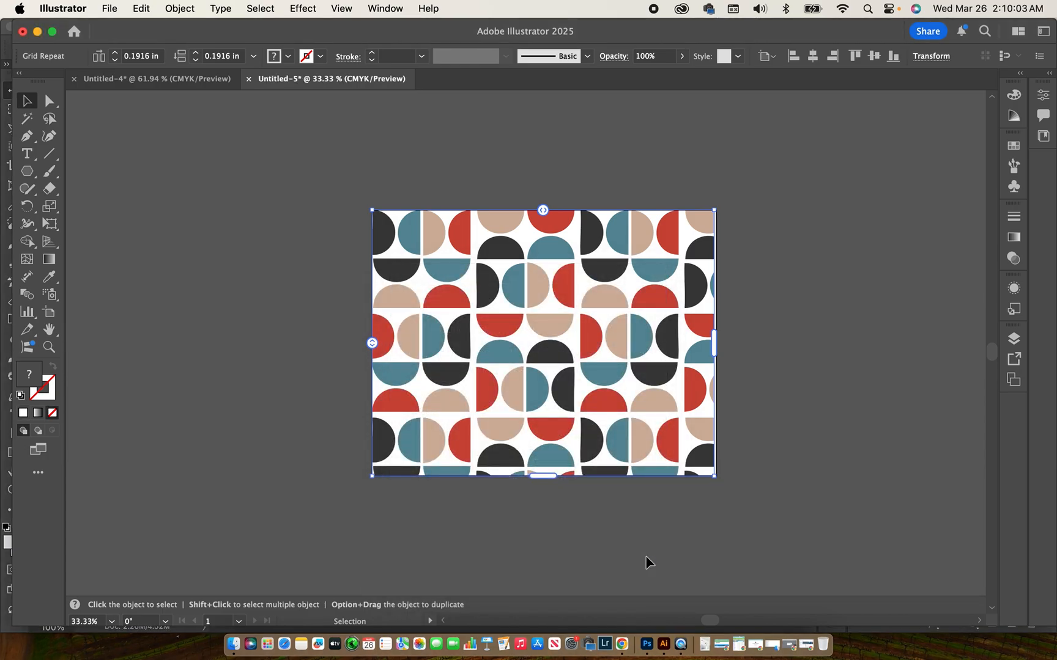
left_click(37, 32)
left_click(78, 32)
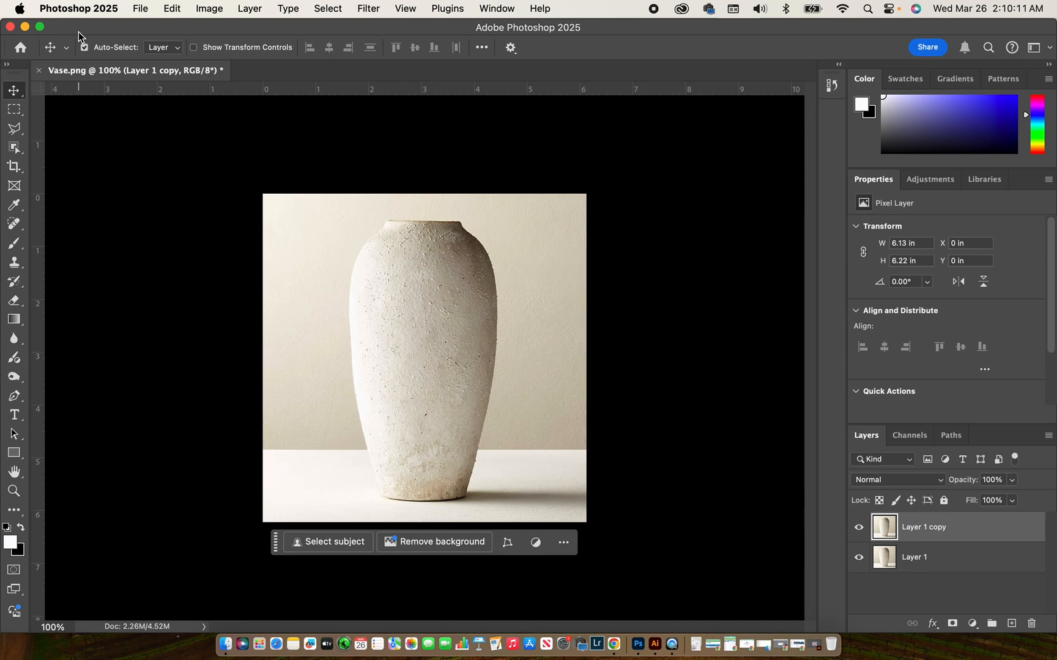
Undo the layer duplicate, close Vase.png and reopen Vase from the 2025 Art Feast folder
key("super+z")
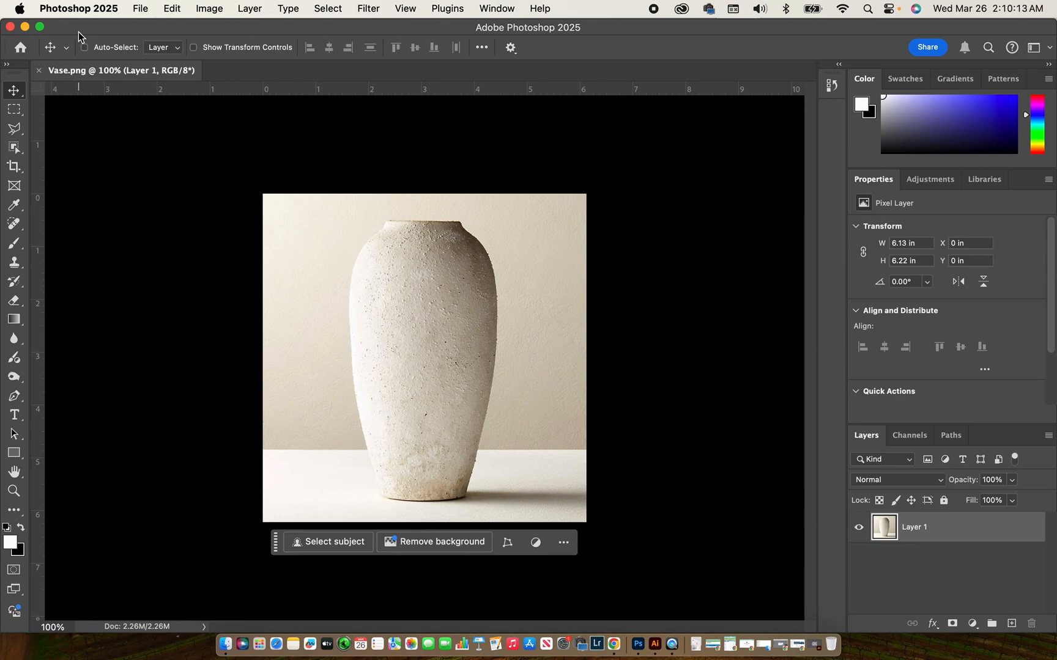
left_click(39, 71)
left_click(140, 7)
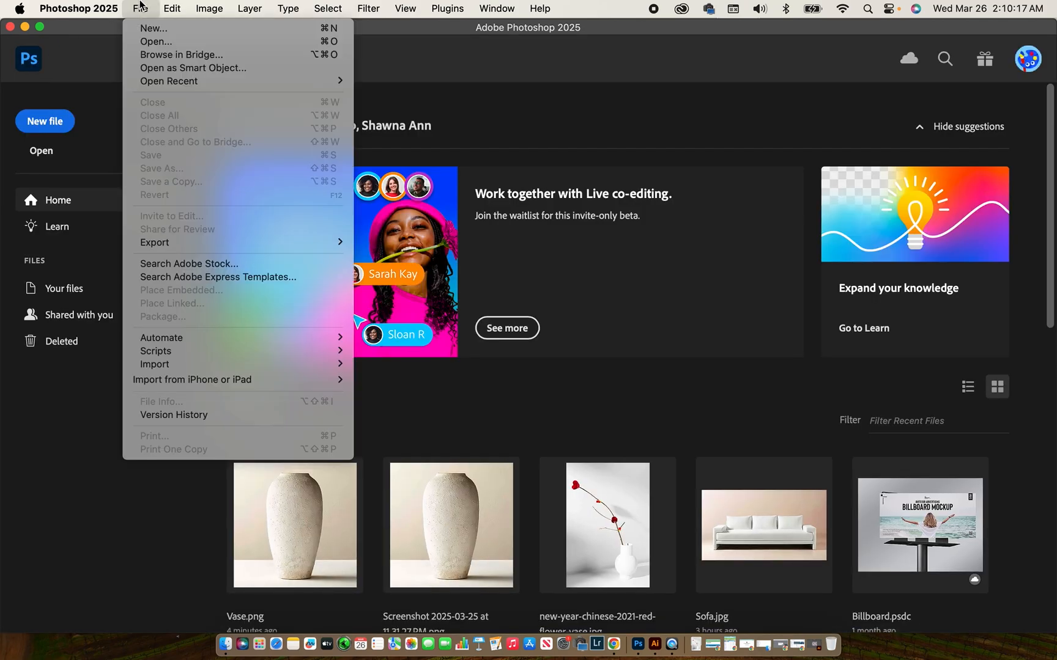
left_click(150, 43)
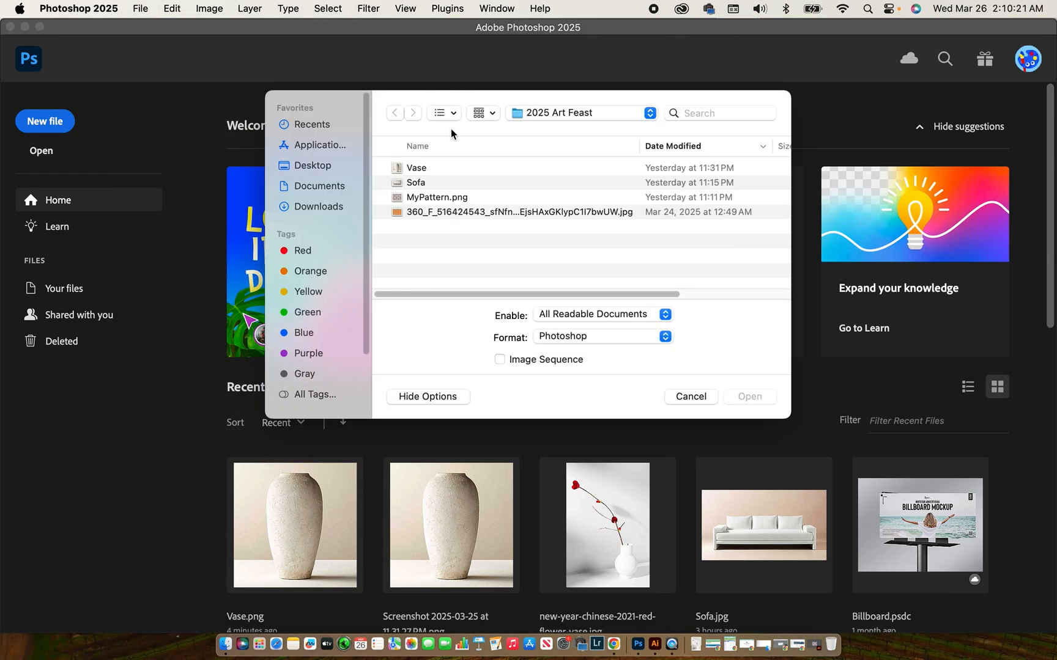
left_click(435, 169)
left_click(759, 397)
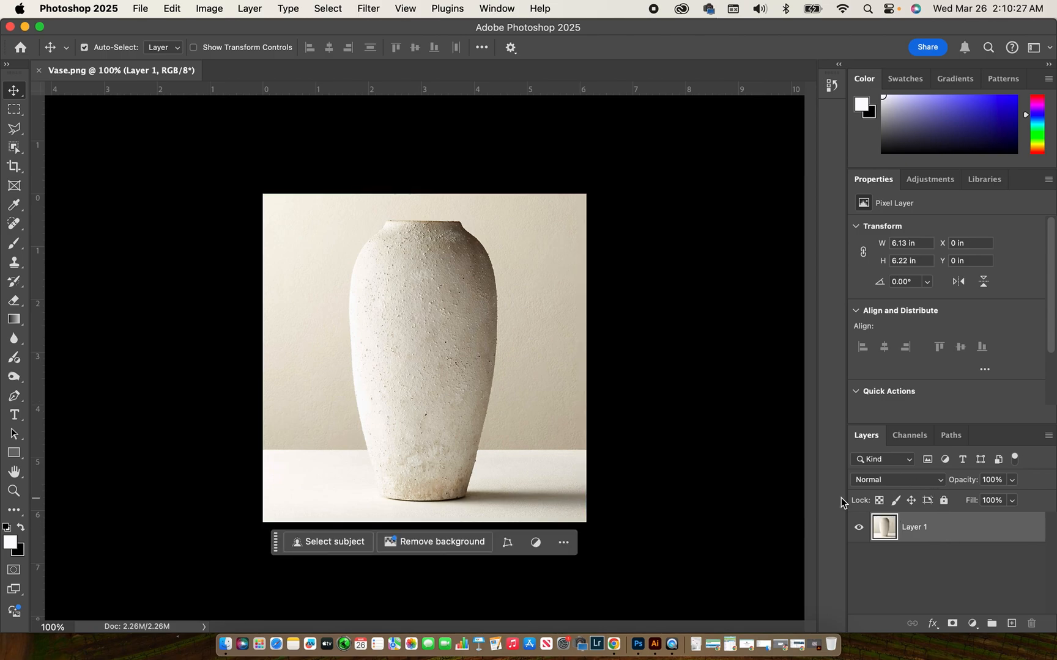
left_click(14, 148)
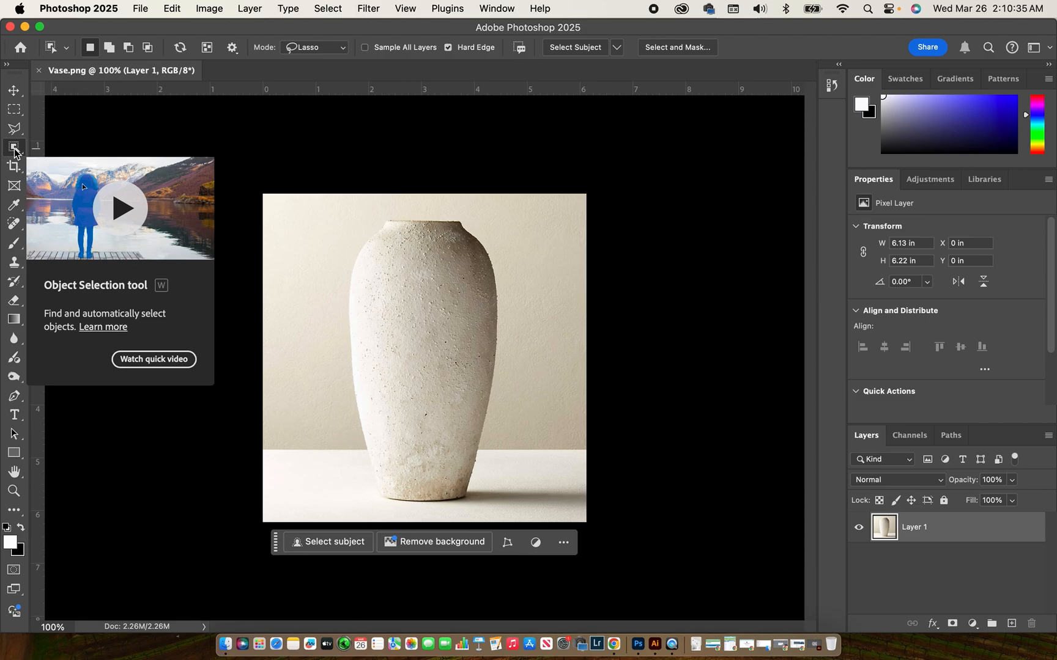
Lasso around the vase with Object Selection in Lasso mode and copy it to a new layer
left_click(341, 49)
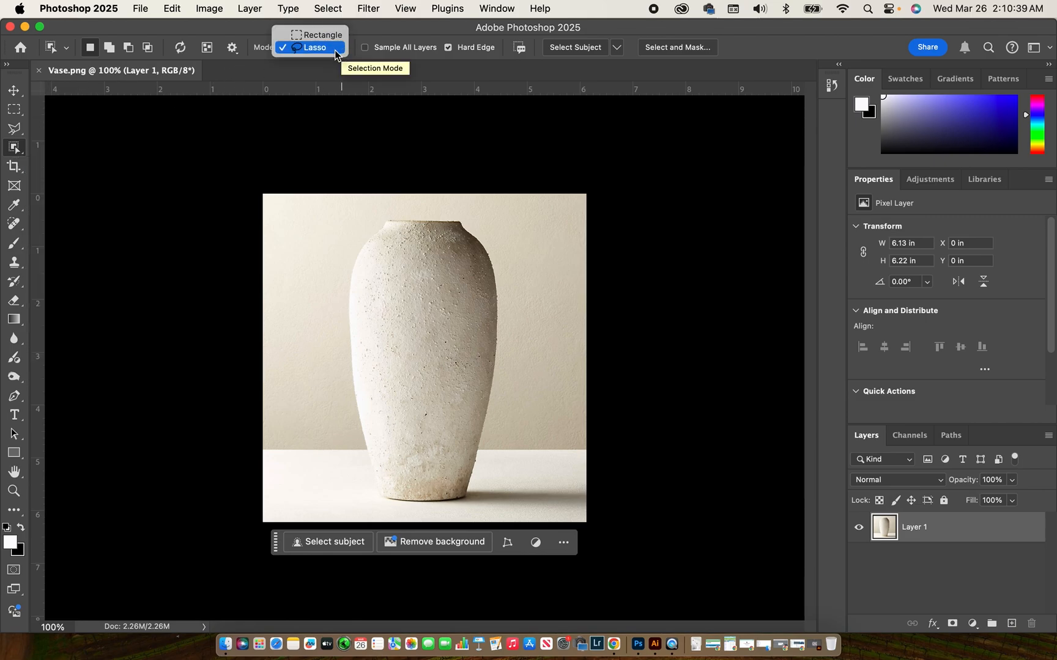
left_click(334, 50)
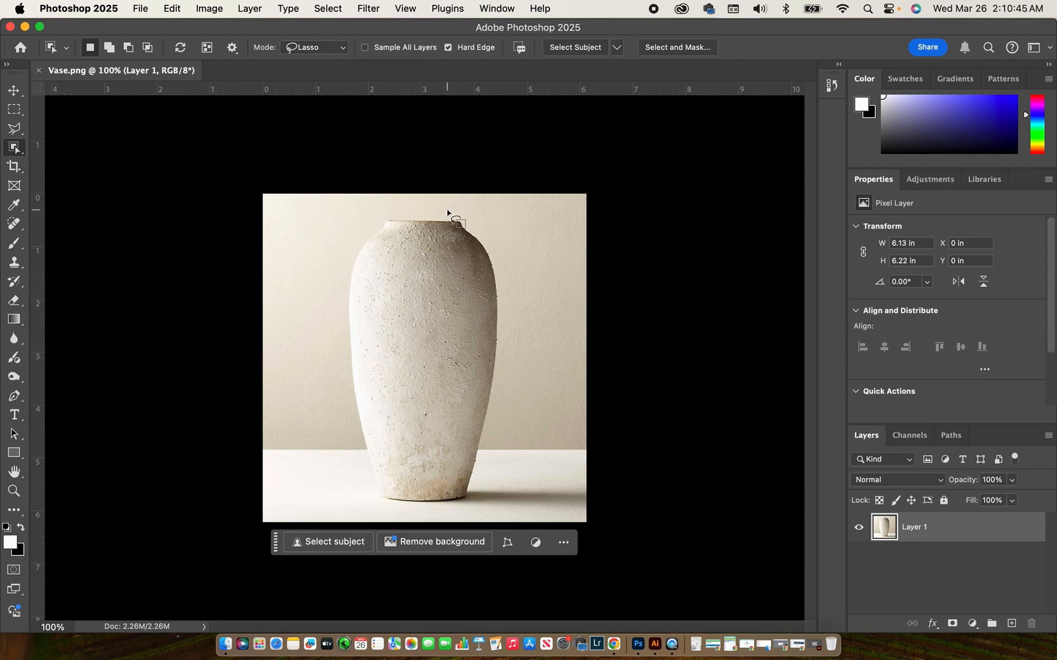
mouse_move(447, 210)
left_mouse_down()
mouse_move(383, 206)
mouse_move(367, 218)
mouse_move(329, 297)
mouse_move(316, 389)
mouse_move(335, 486)
mouse_move(379, 526)
mouse_move(463, 529)
mouse_move(494, 507)
mouse_move(520, 439)
mouse_move(530, 384)
mouse_move(511, 224)
mouse_move(444, 209)
left_mouse_up()
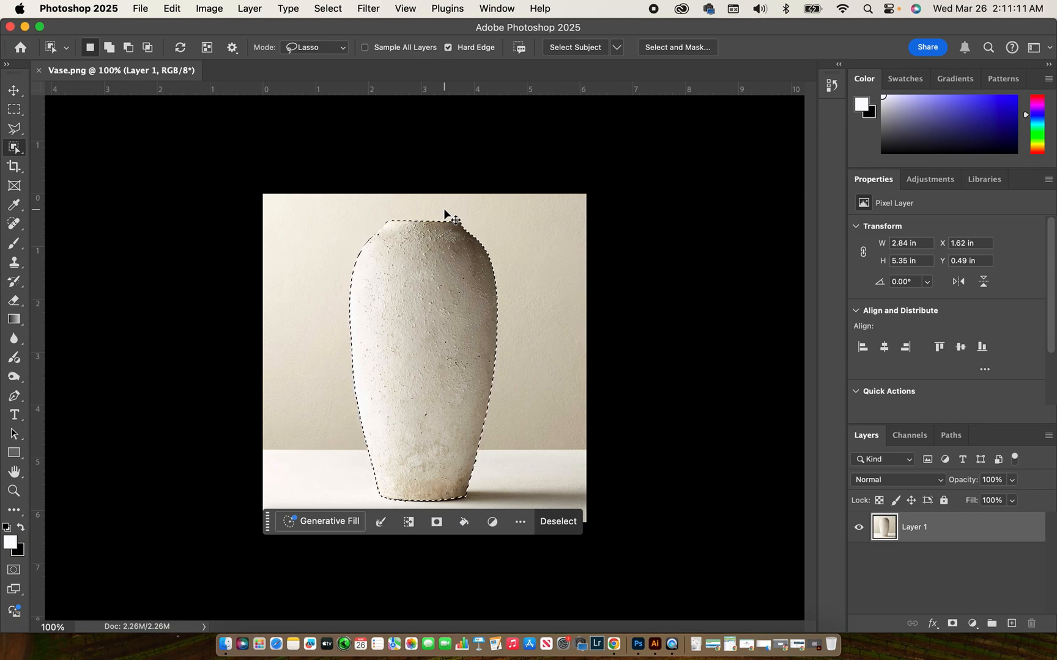
key("super+j")
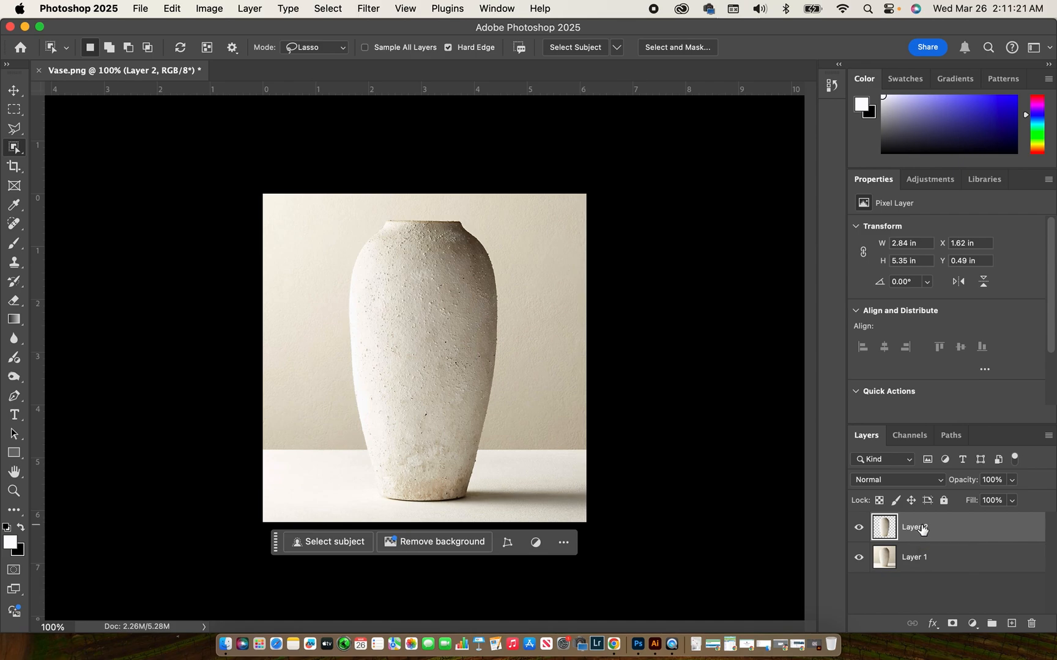
Rename the new vase layer to Vase and Layer 1 to Background
double_click(917, 527)
type("Vase")
double_click(924, 560)
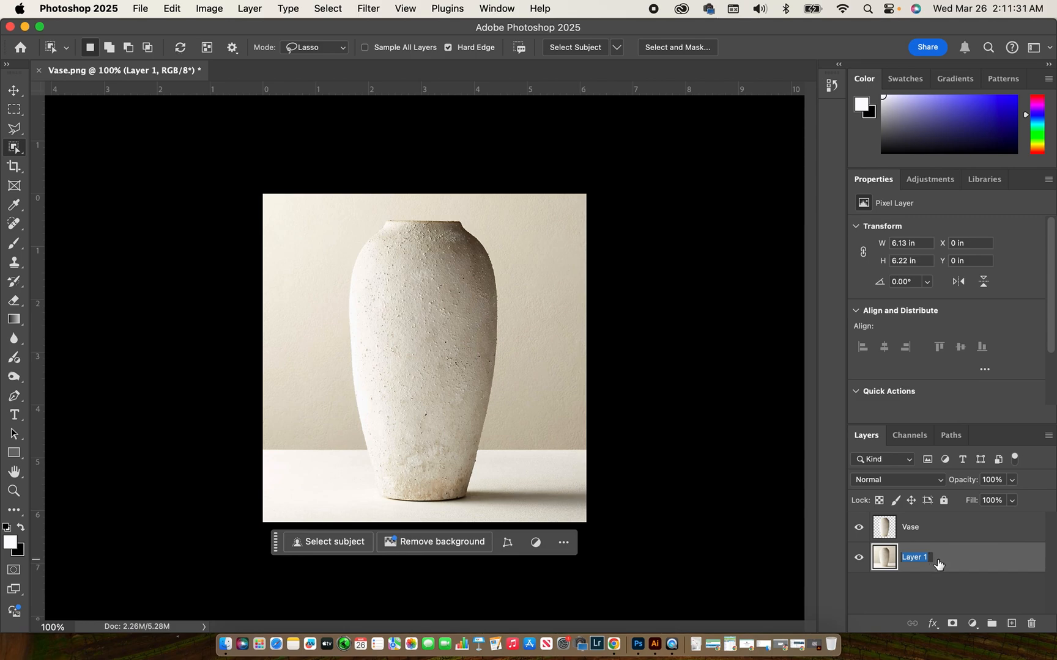
type("Background")
left_click(858, 527)
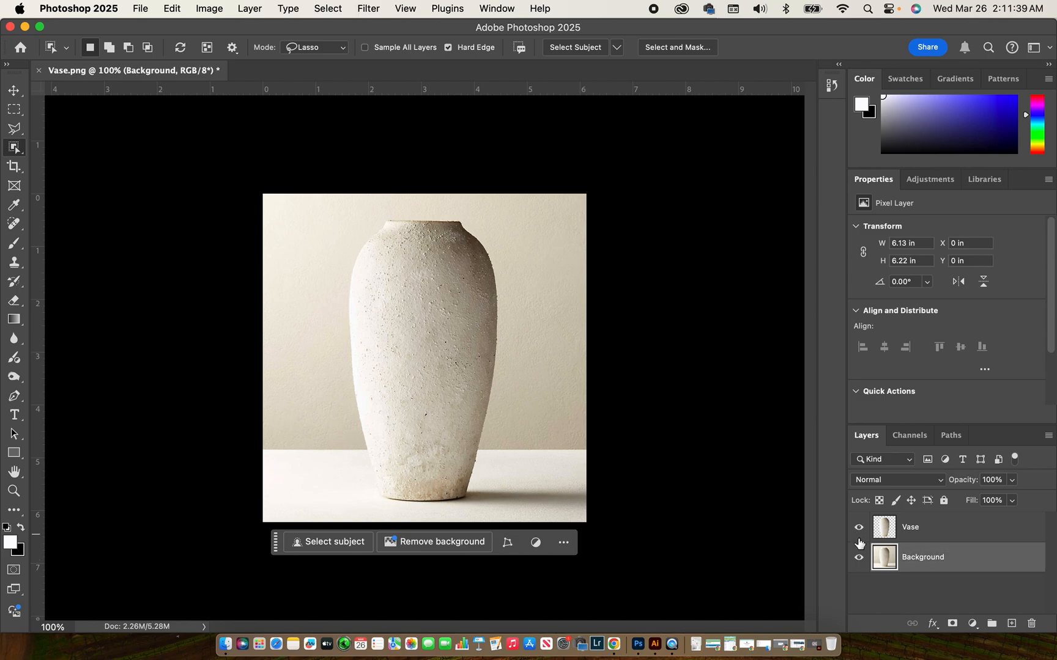
Toggle Vase and Background visibility to check the cut-out, then select the Vase layer
left_click(858, 528)
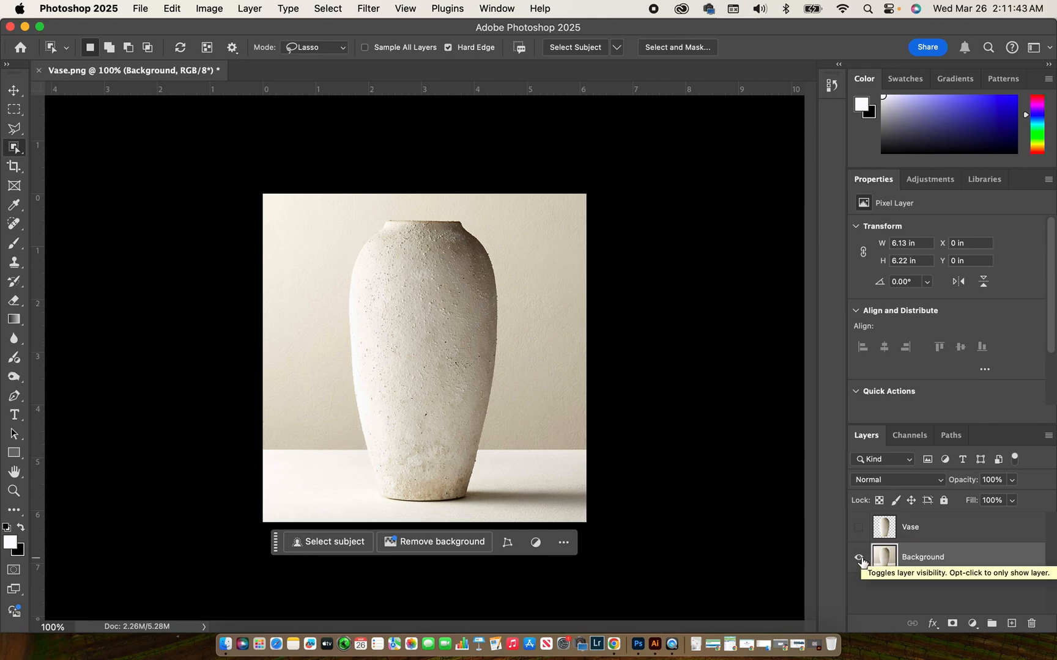
left_click(859, 527)
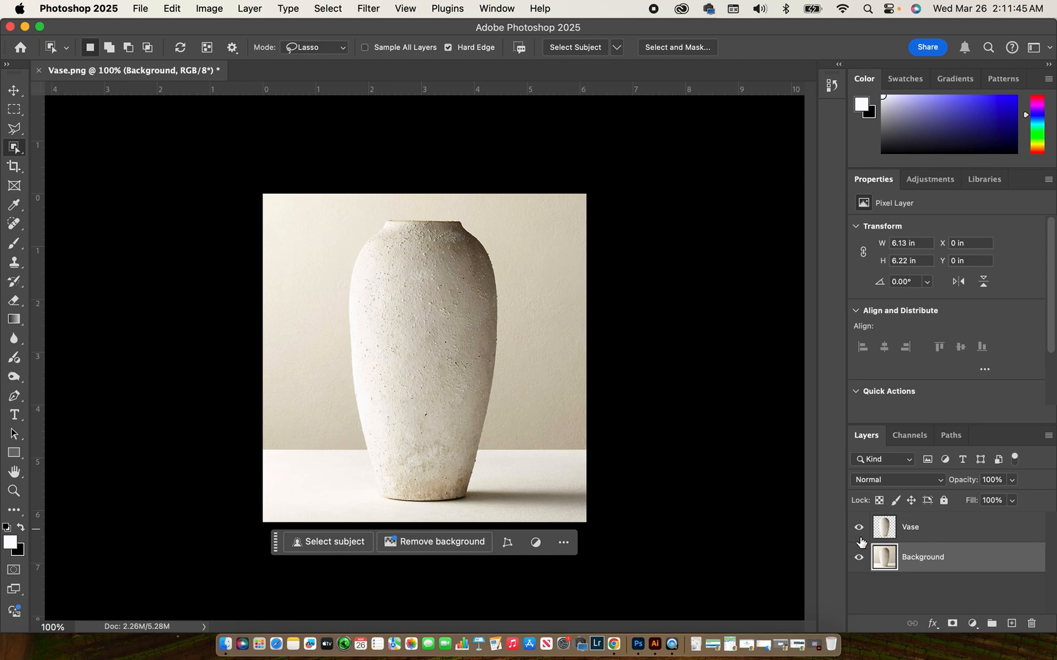
left_click(858, 559)
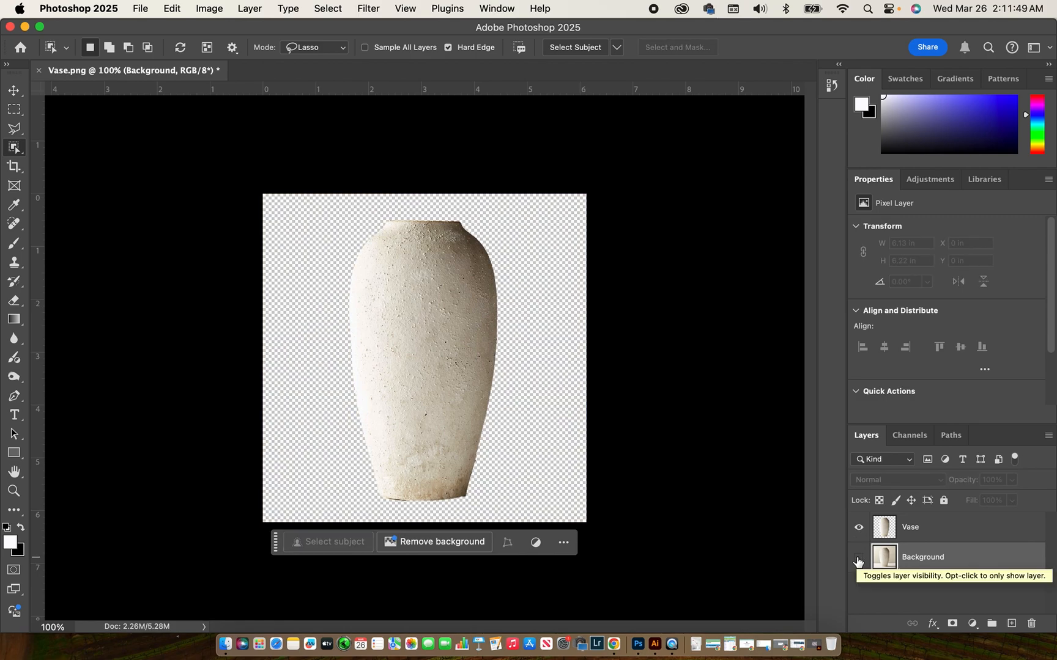
left_click(858, 557)
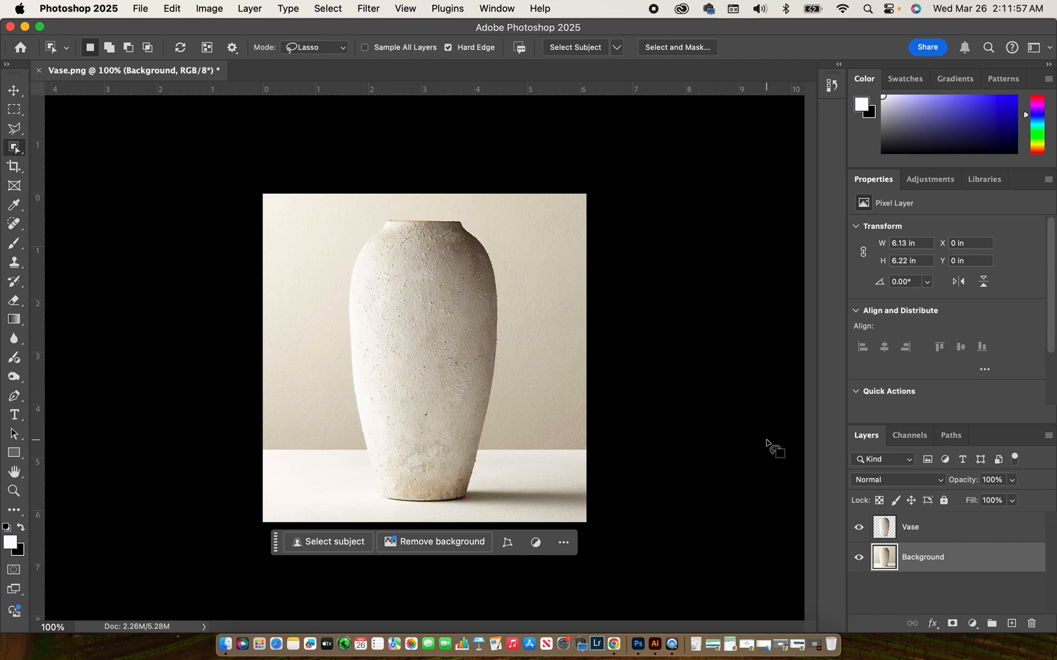
left_click(978, 526)
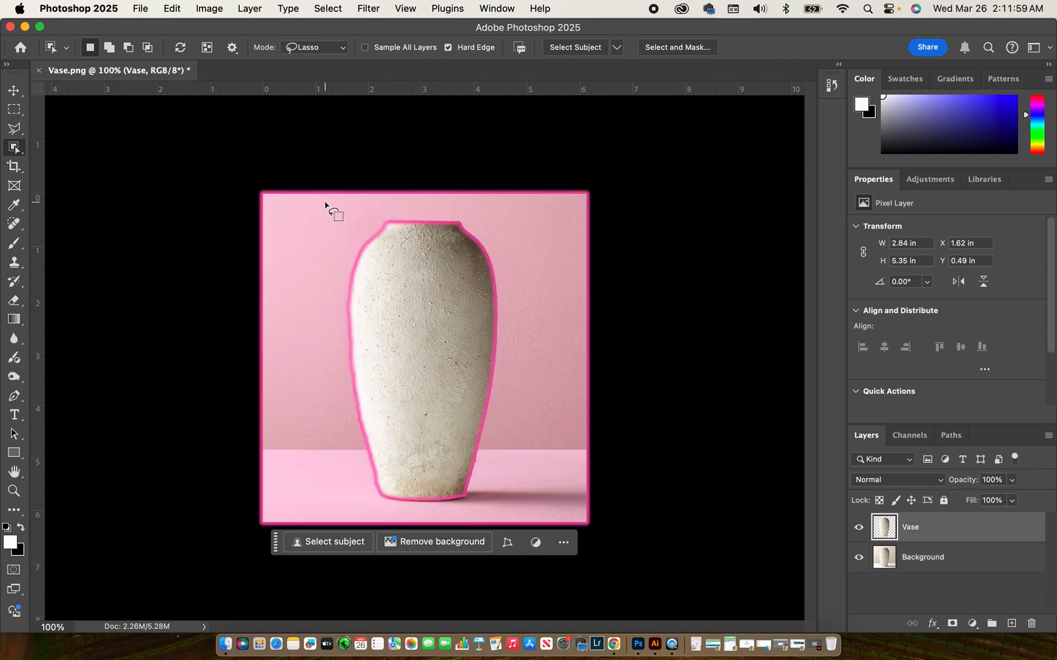
left_click(139, 6)
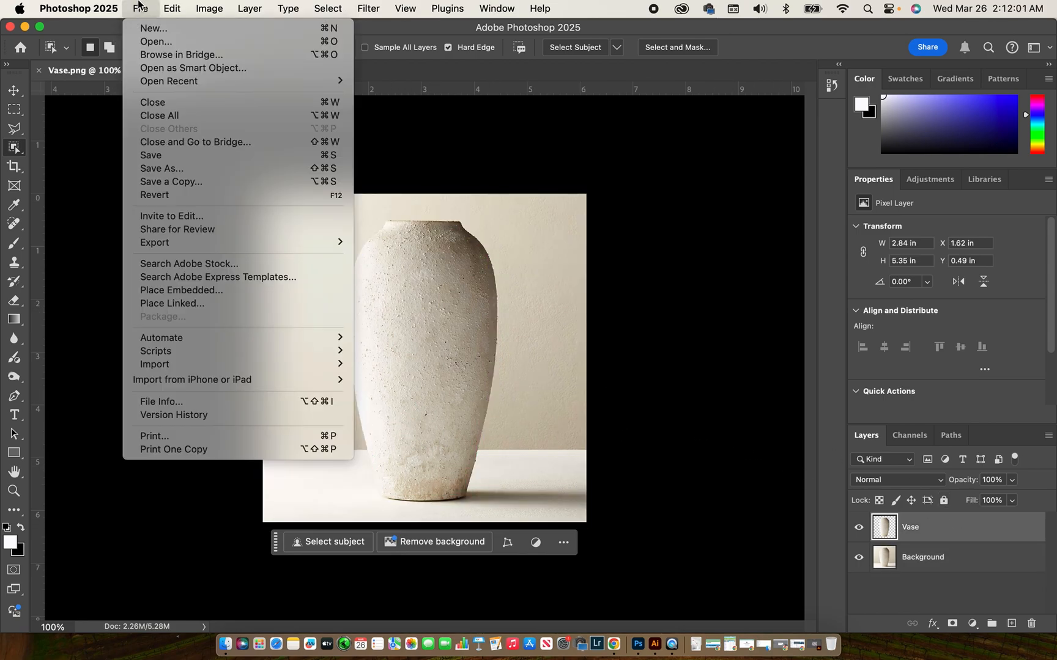
Place MyPattern.png as an embedded layer in the vase document
left_click(157, 293)
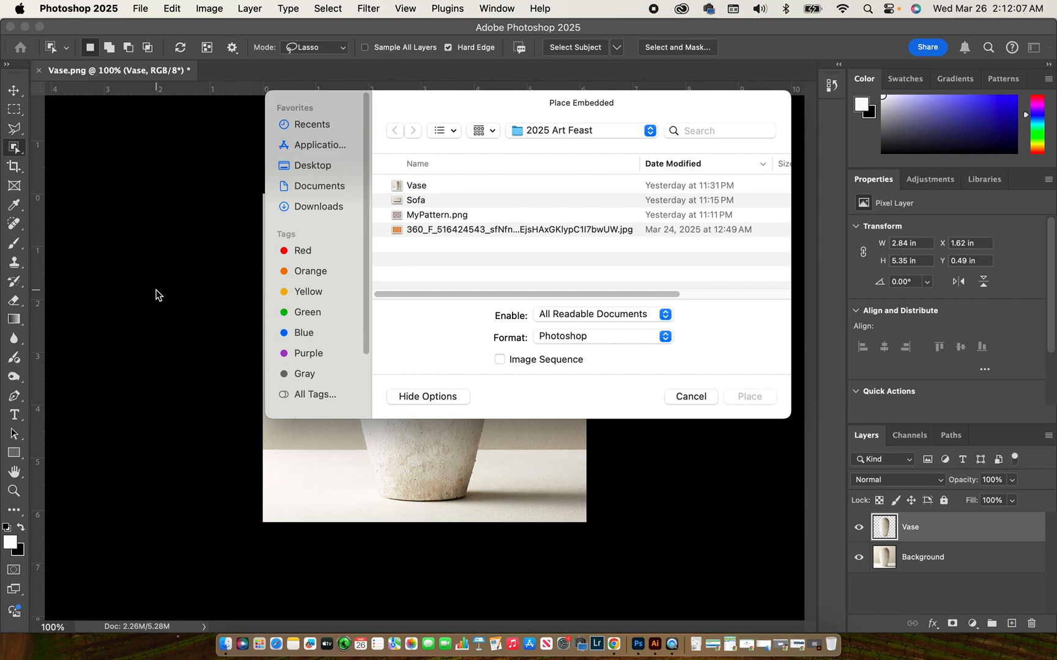
left_click(430, 215)
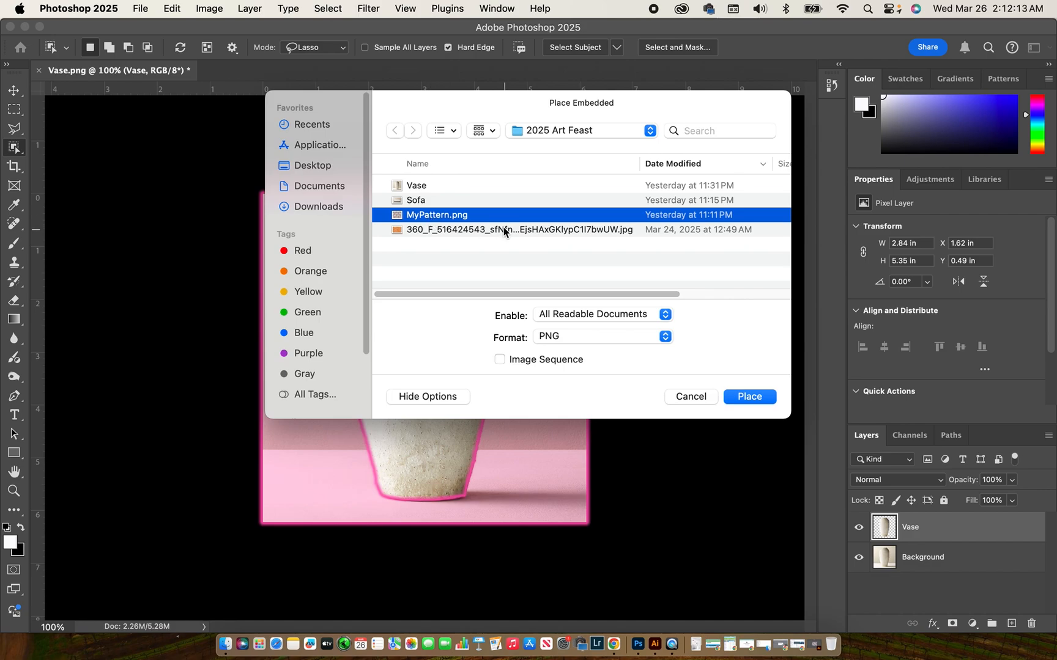
left_click(749, 396)
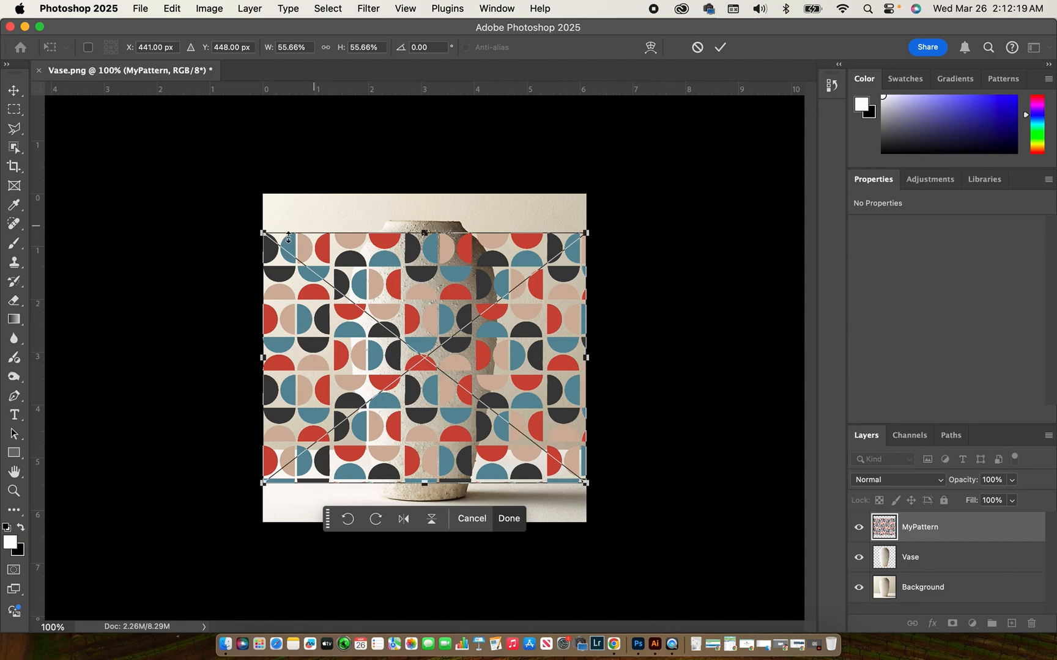
Scale the pattern to about 66% and move it right and down over the vase
left_click_drag(263, 232, 224, 202)
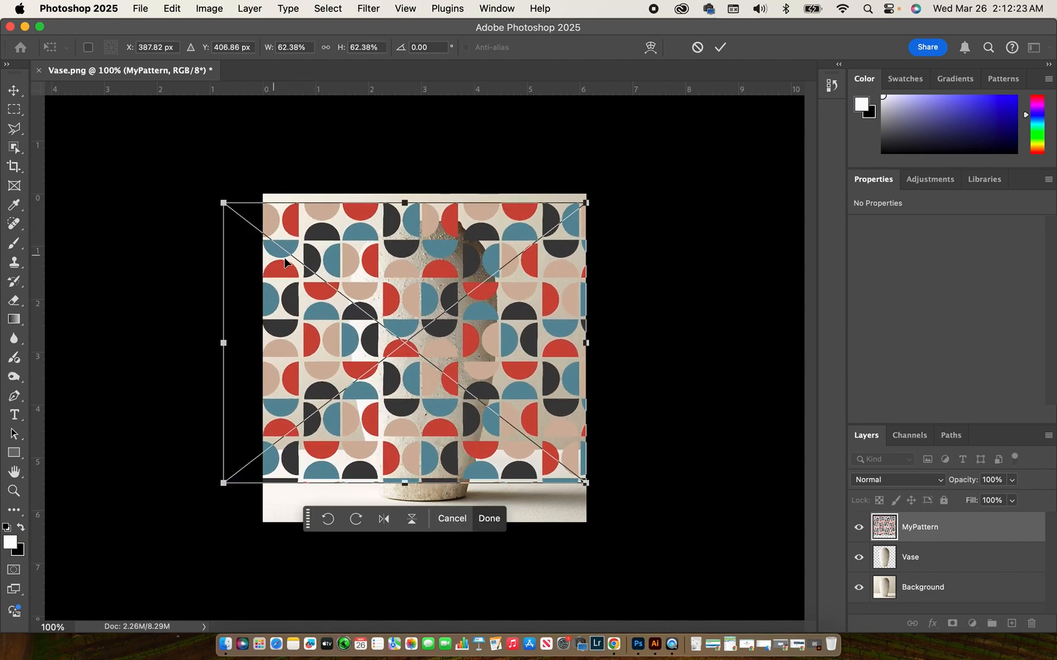
left_click_drag(351, 271, 359, 294)
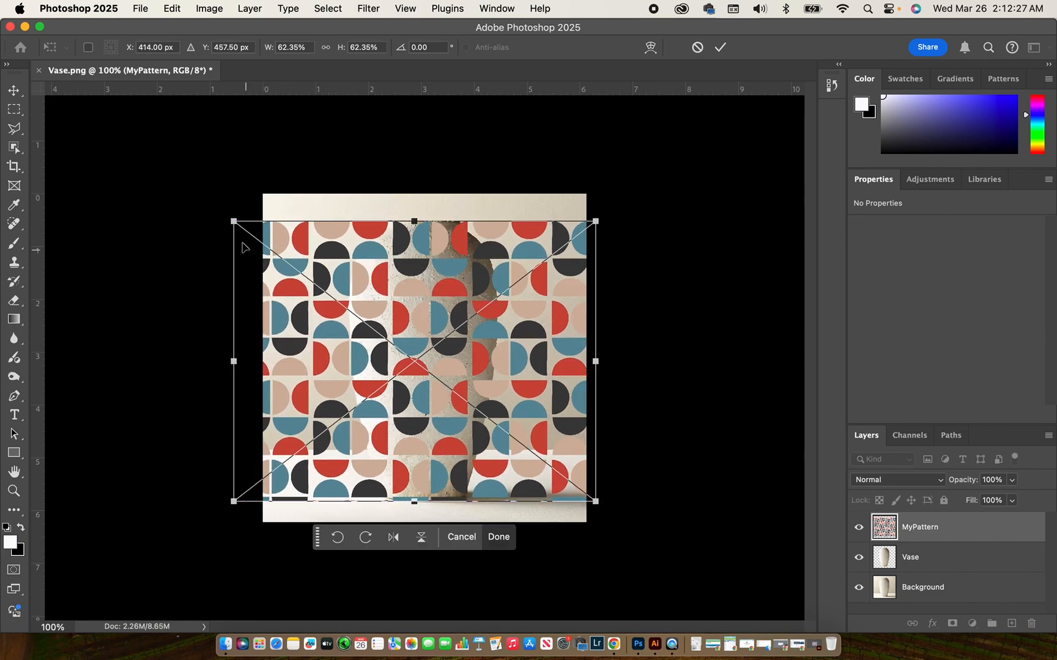
left_click_drag(233, 222, 213, 205)
mouse_move(310, 264)
left_mouse_down()
mouse_move(340, 276)
mouse_move(329, 270)
left_mouse_up()
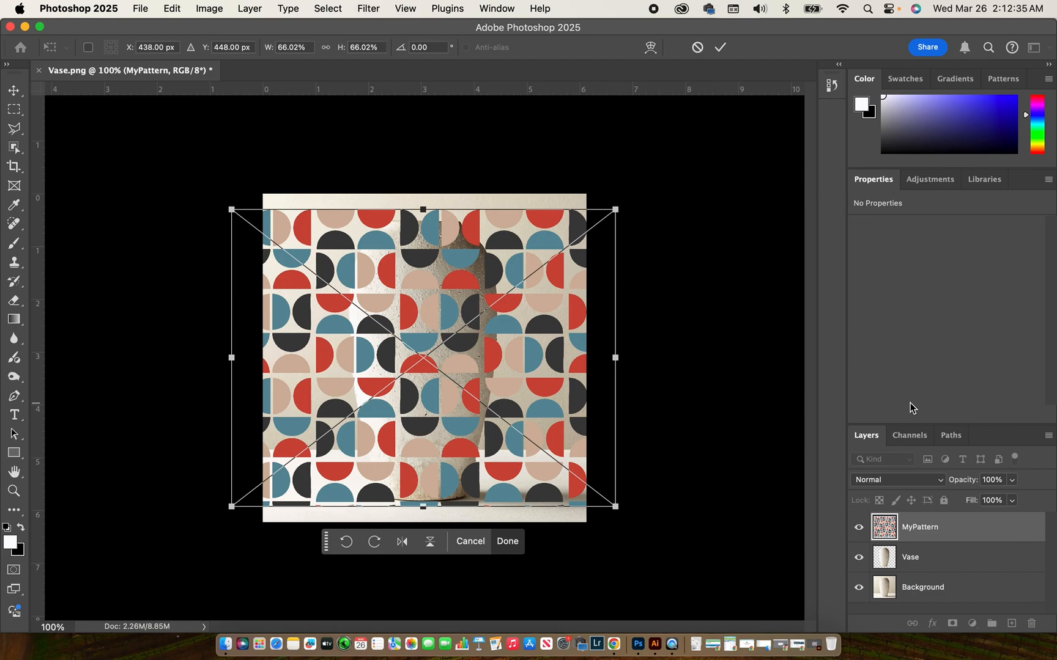
right_click(987, 529)
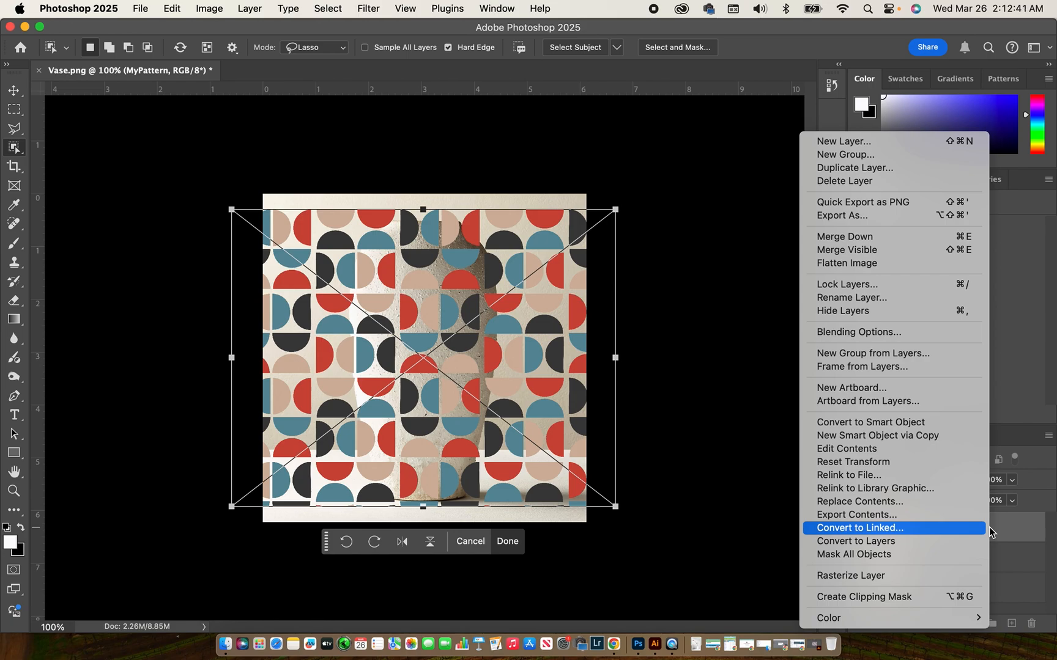
Clip the MyPattern layer to the Vase layer so the pattern shows only on the vase
left_click(922, 598)
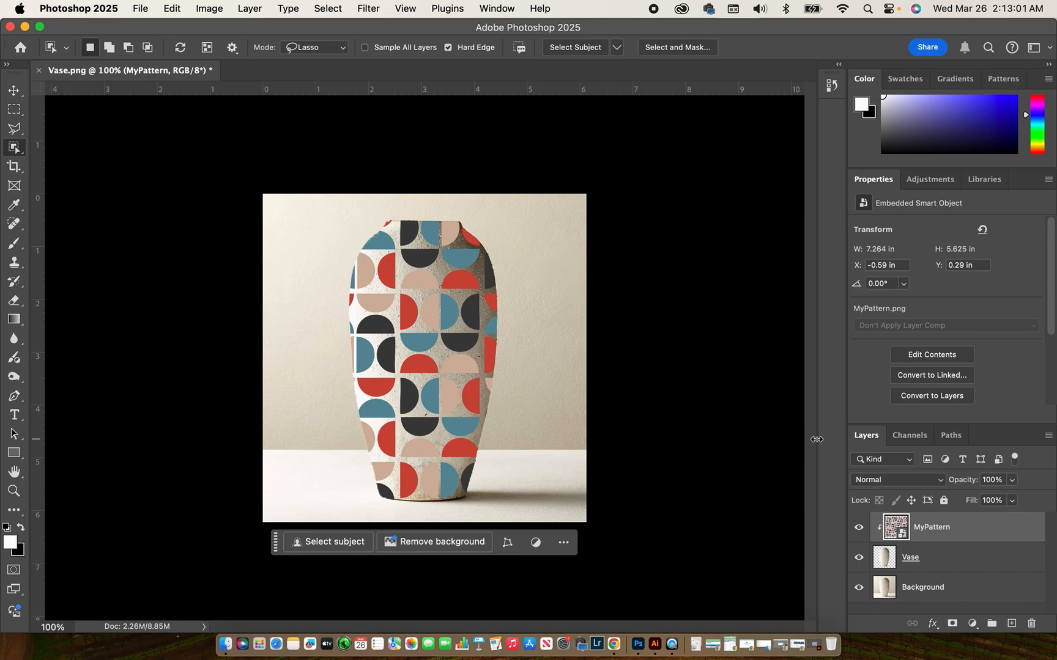
Set the MyPattern layer's blend mode to Multiply and put it into Free Transform
left_click(892, 480)
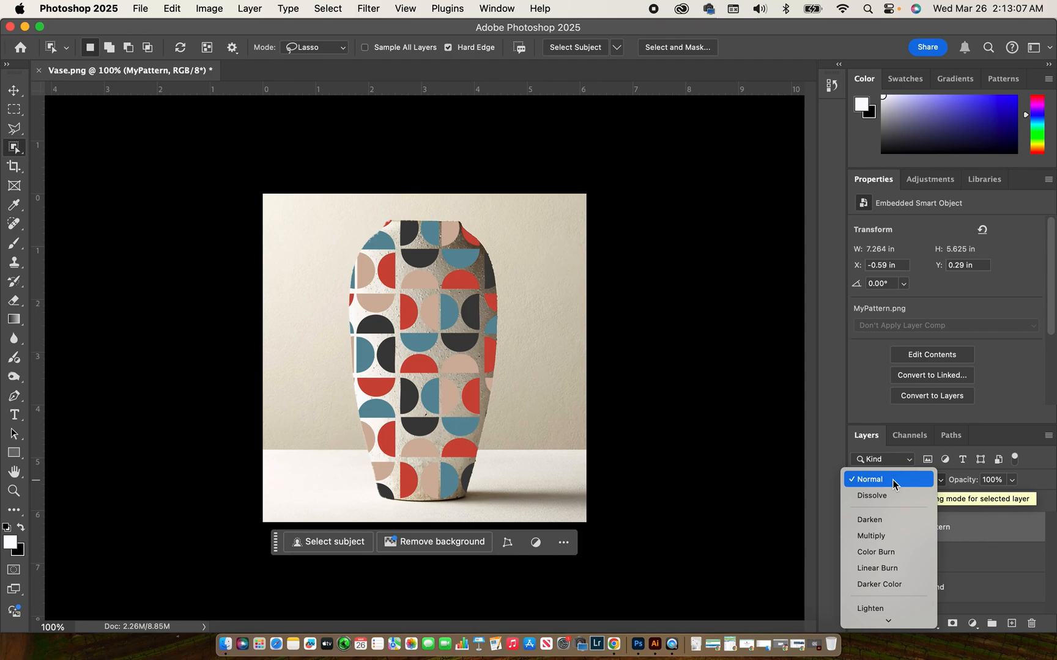
left_click(883, 535)
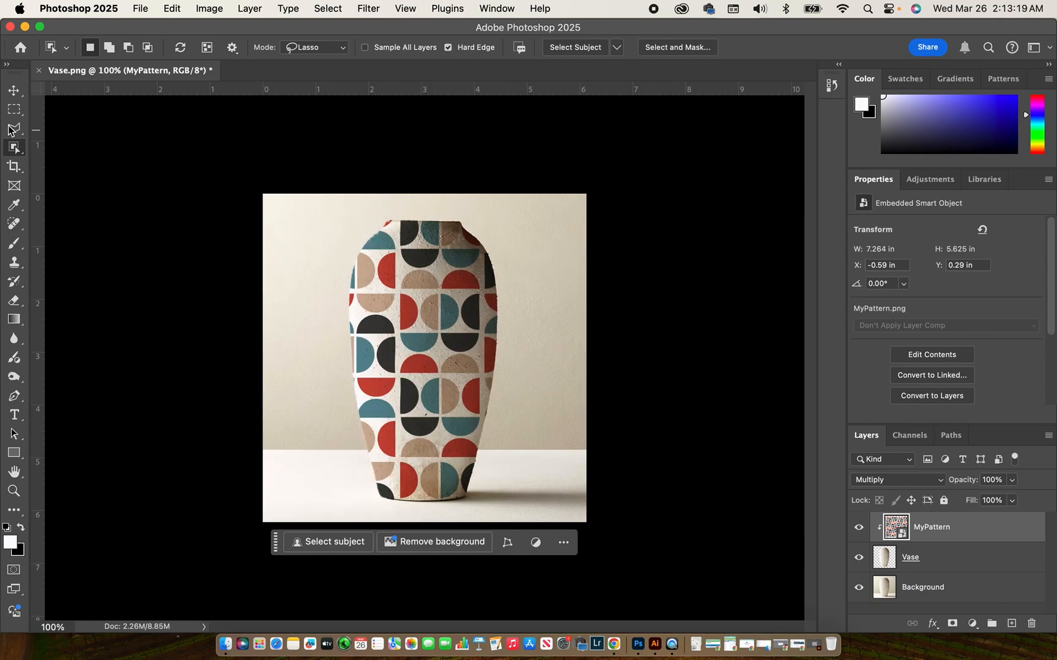
left_click(14, 89)
left_click(328, 295)
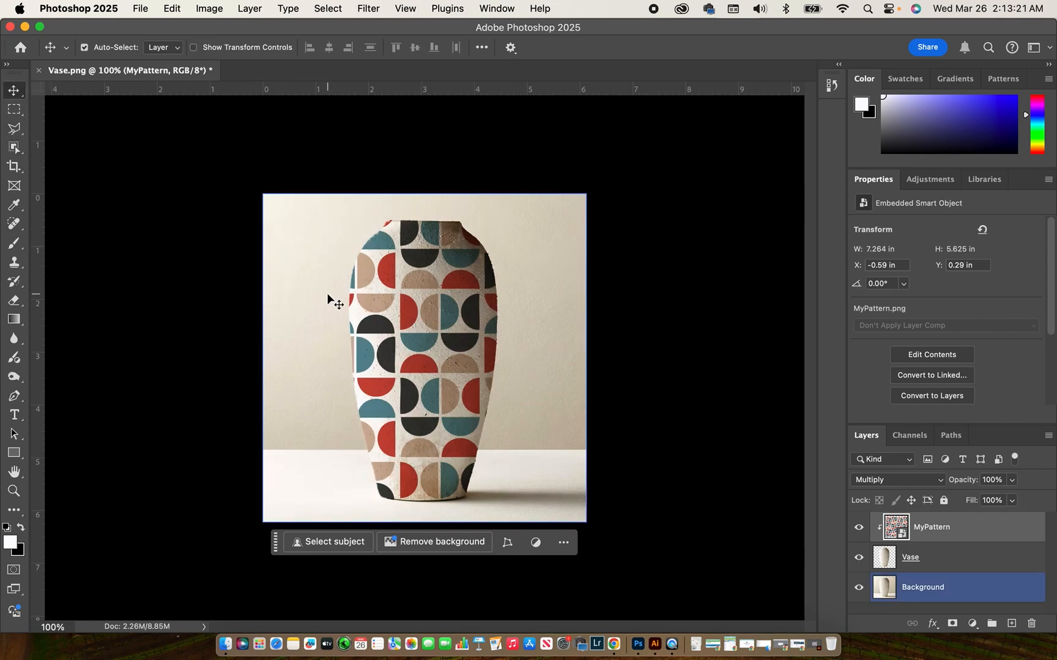
left_click(351, 301)
left_click(316, 295)
key("super")
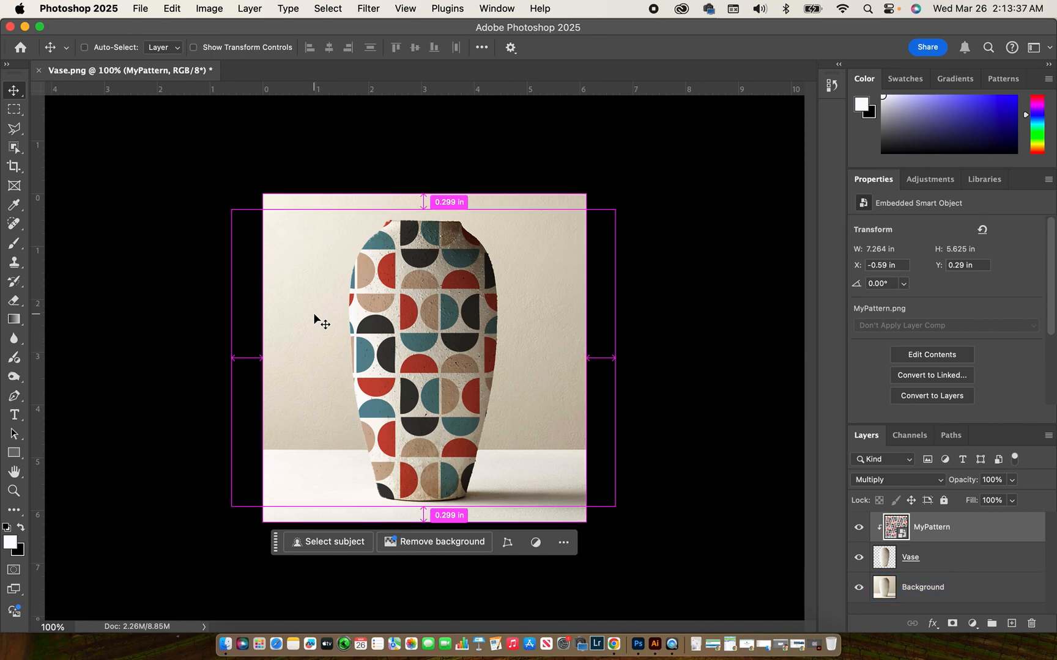
key("super+t")
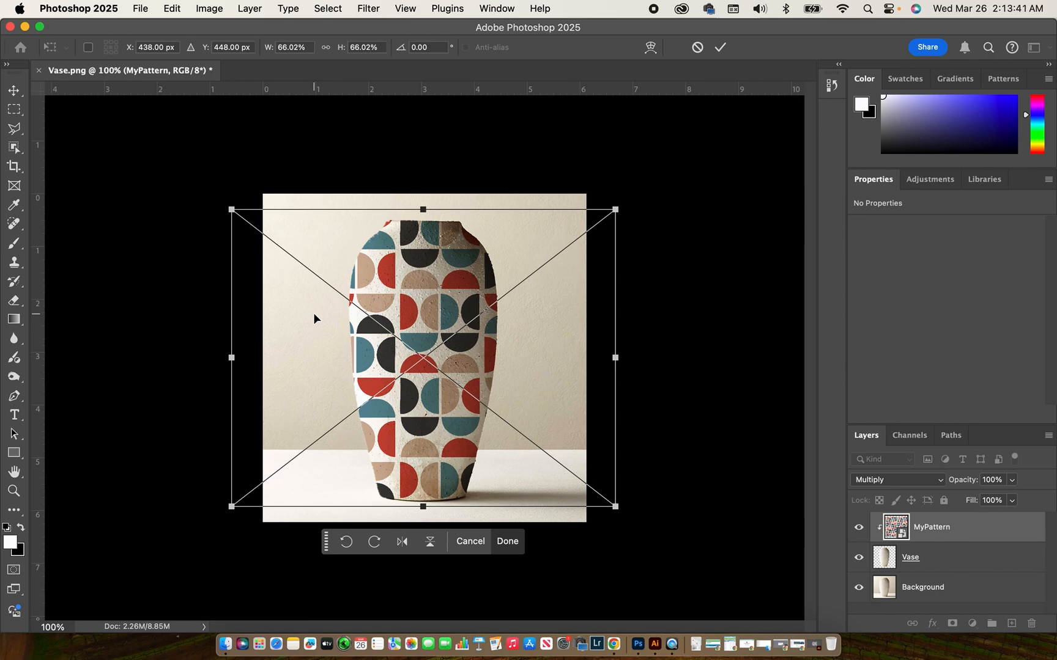
Switch the transform to Warp and apply the Arc preset at 50% bend
left_click(651, 51)
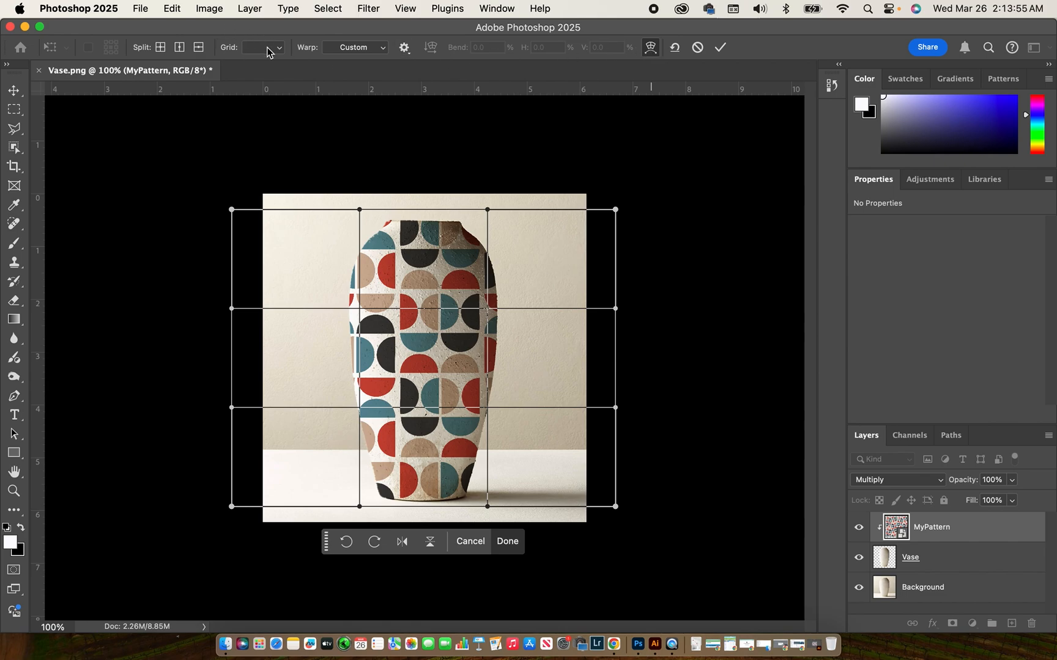
left_click(379, 53)
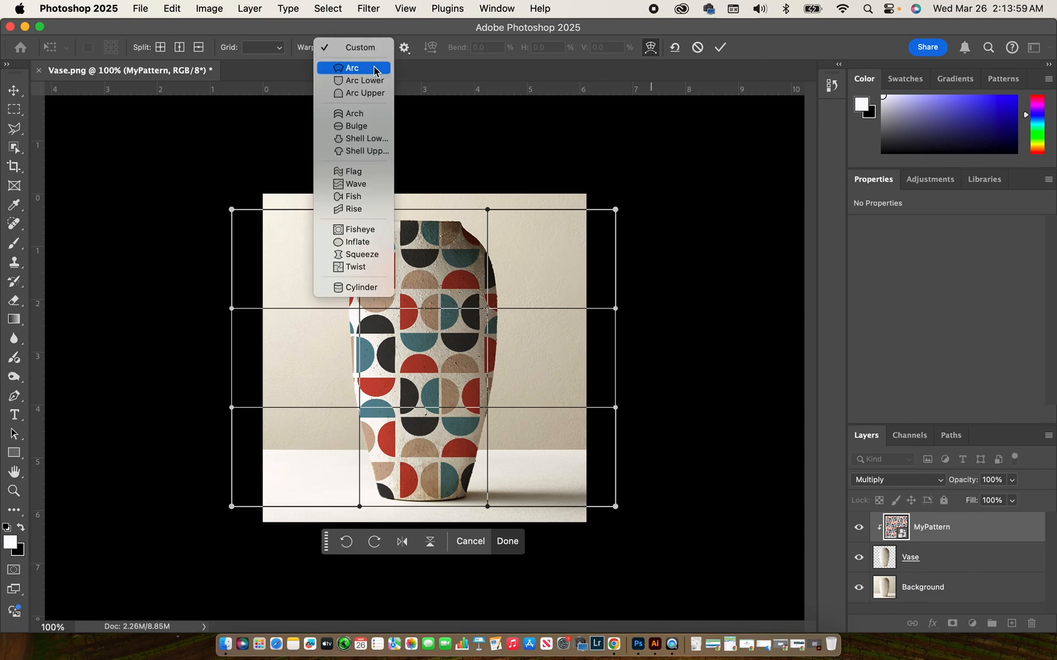
left_click(374, 69)
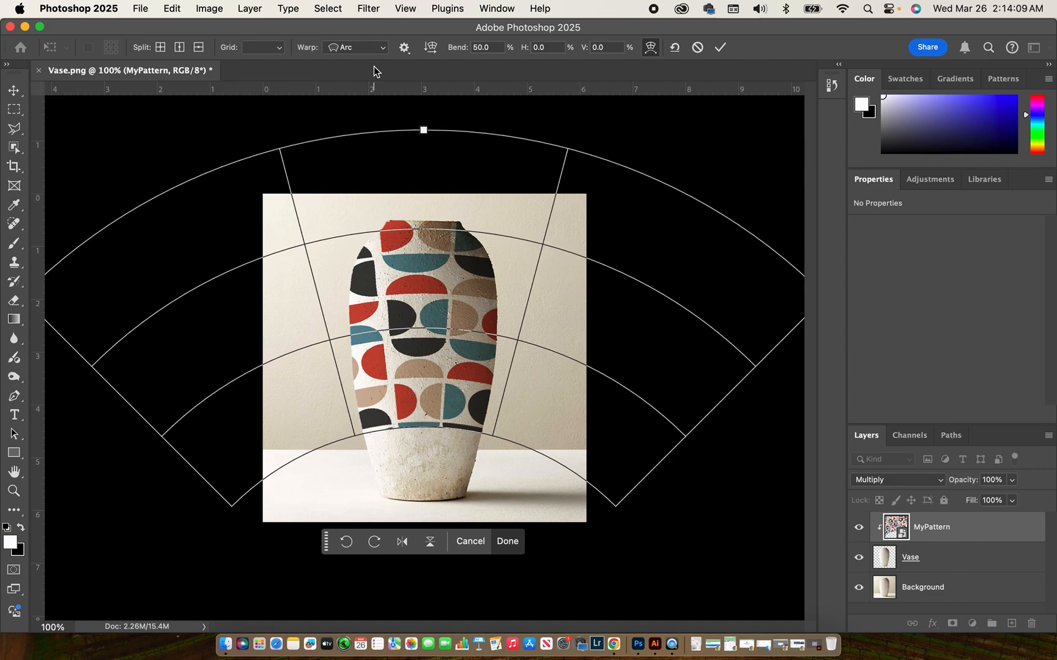
Reverse the Arc bend to about -59.8%, reposition the pattern on the vase and commit
left_click_drag(414, 175, 419, 280)
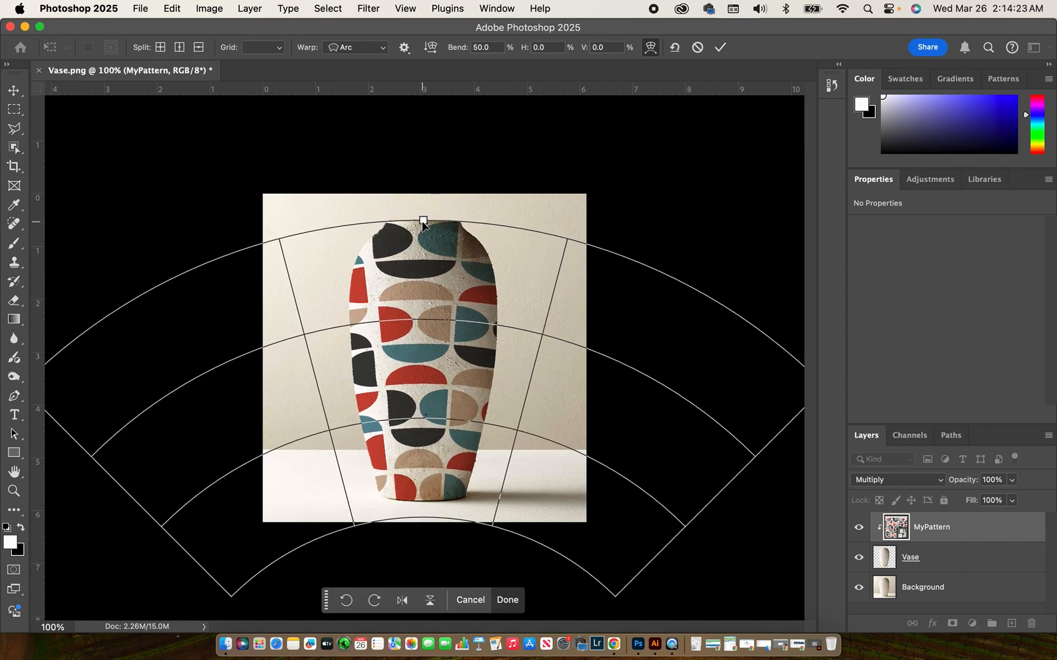
left_click_drag(422, 224, 432, 164)
left_click_drag(431, 228, 430, 286)
mouse_move(451, 242)
left_mouse_down()
mouse_move(418, 243)
mouse_move(449, 244)
mouse_move(448, 230)
mouse_move(440, 244)
mouse_move(393, 241)
mouse_move(446, 243)
left_mouse_up()
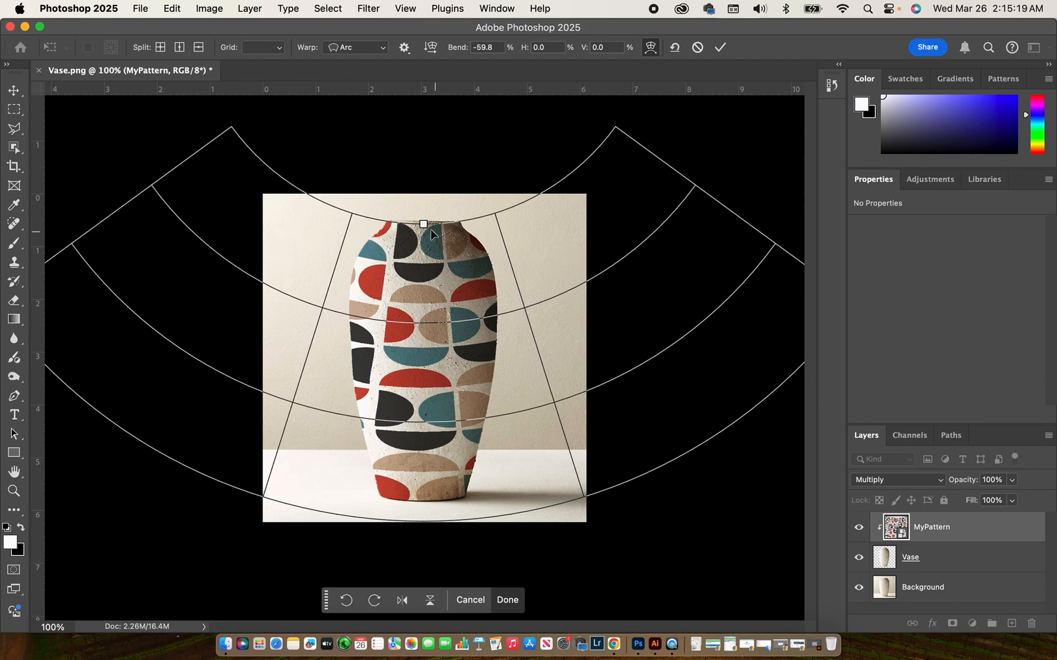
left_click_drag(425, 250, 424, 245)
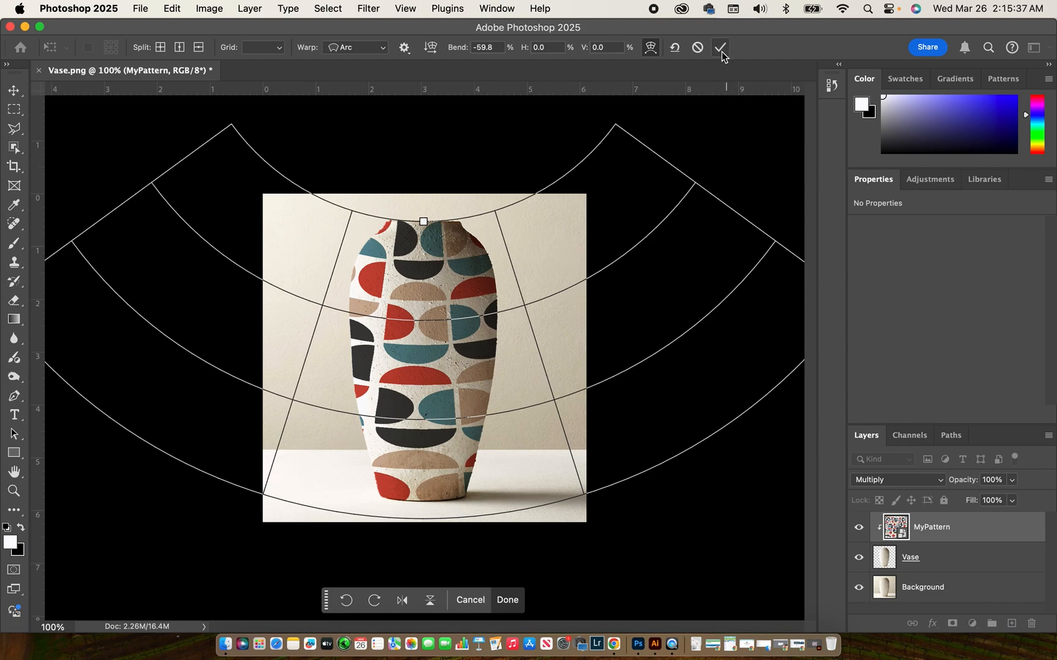
key("Return")
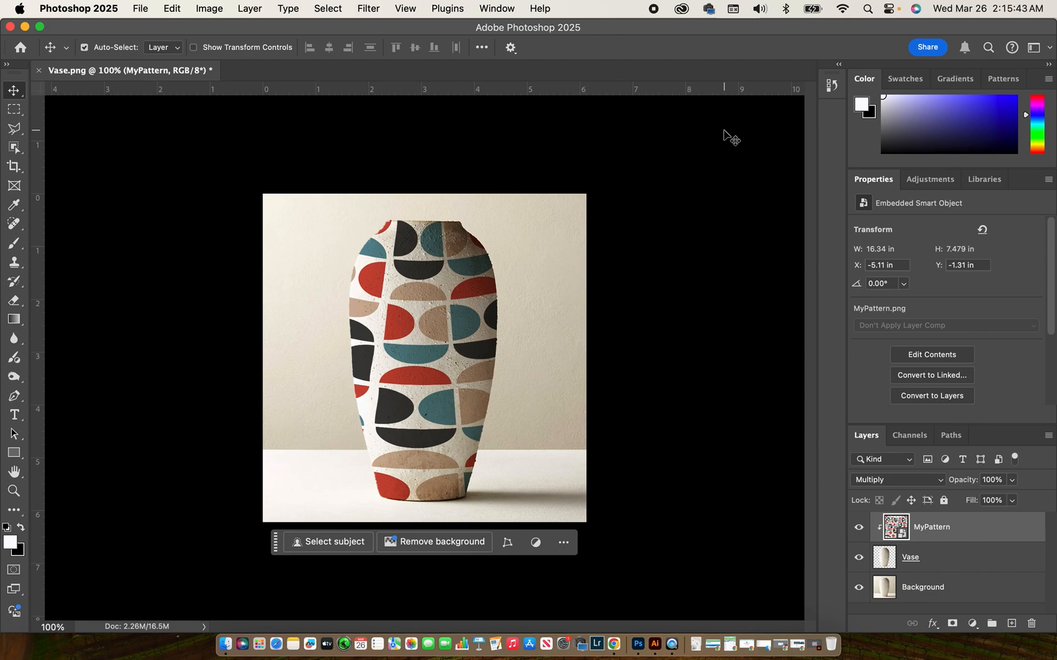
Open MyPattern's Layer Style dialog at its blending options (Multiply, 100% opacity)
right_click(983, 530)
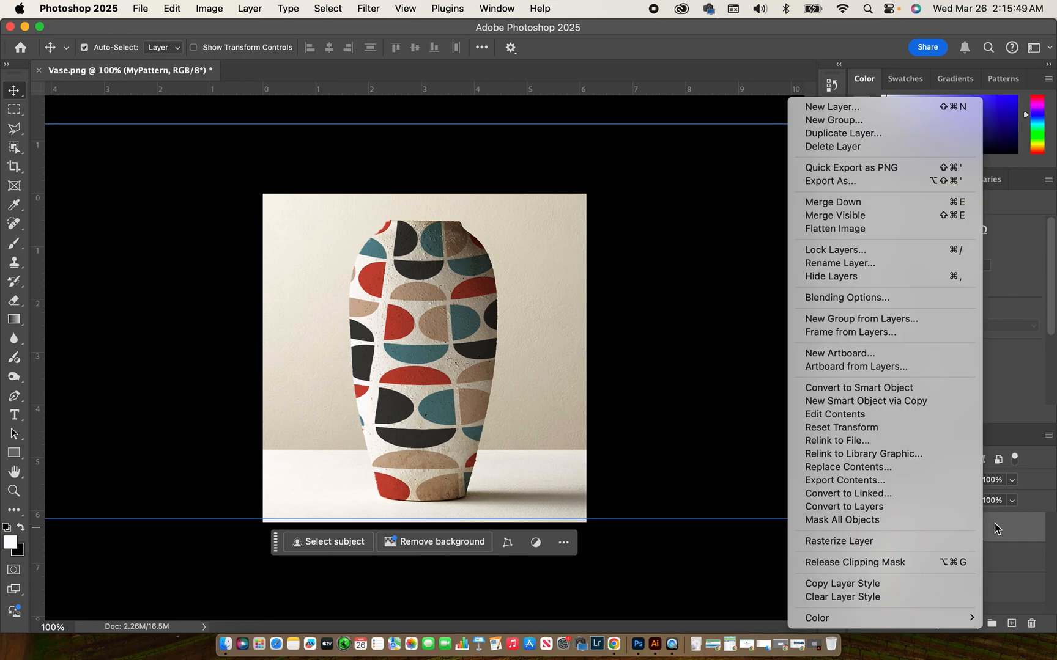
left_click(994, 525)
double_click(995, 528)
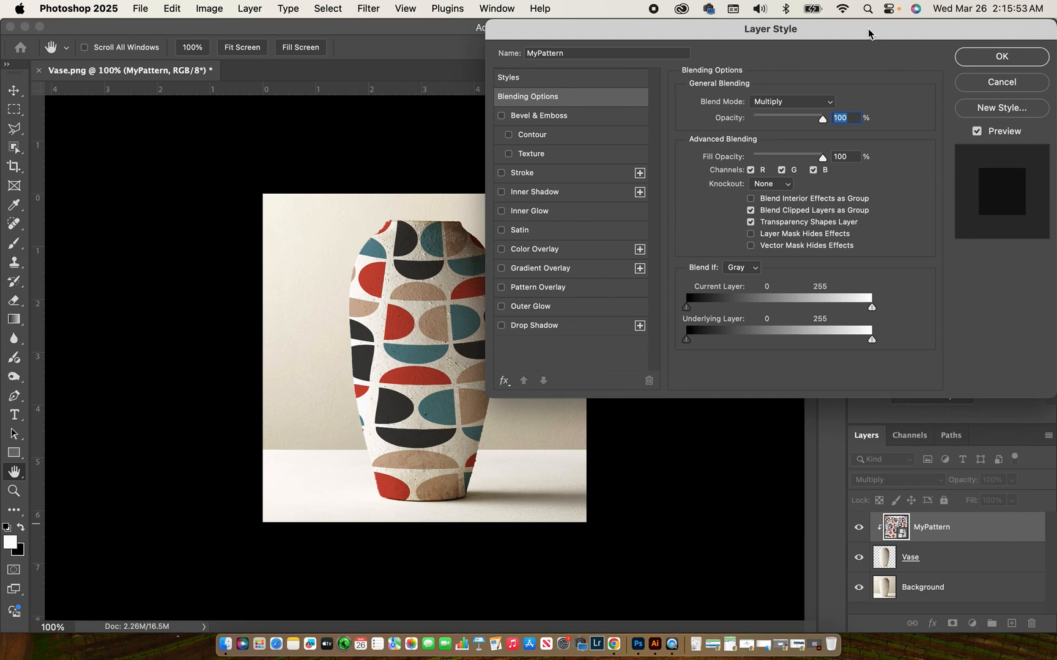
Split the Current Layer white Blend If slider, setting the pattern's highlight cutoff to 245
left_click_drag(867, 26, 886, 71)
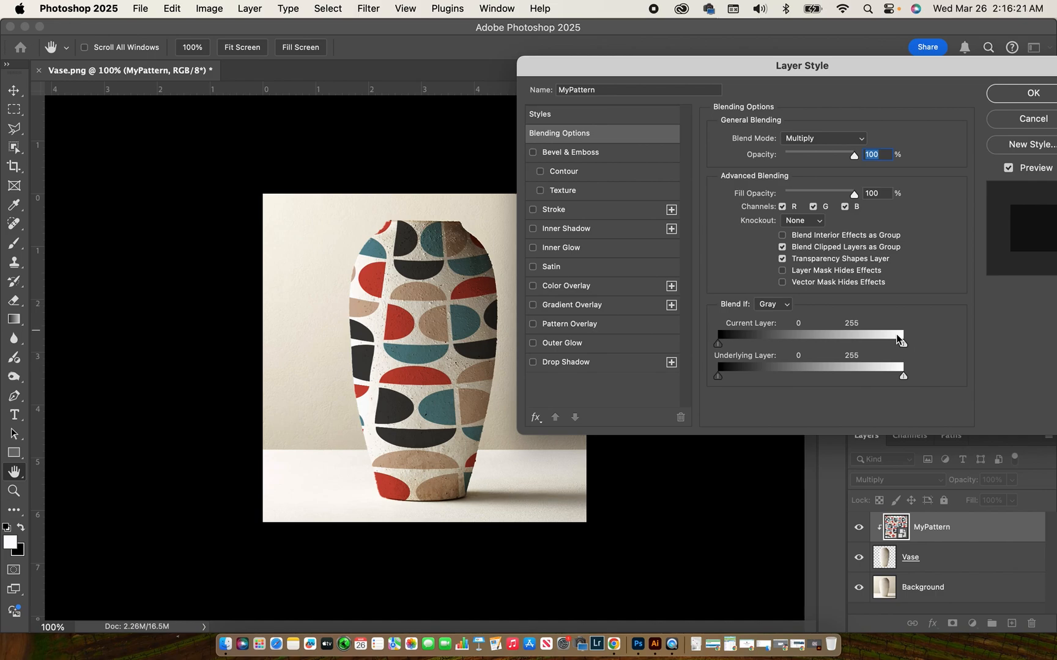
left_click_drag(897, 338, 888, 329)
left_click_drag(886, 347, 909, 351)
mouse_move(904, 342)
left_mouse_down("alt")
mouse_move(889, 336)
mouse_move(896, 344)
left_mouse_up("alt")
left_click_drag(897, 371, 895, 372)
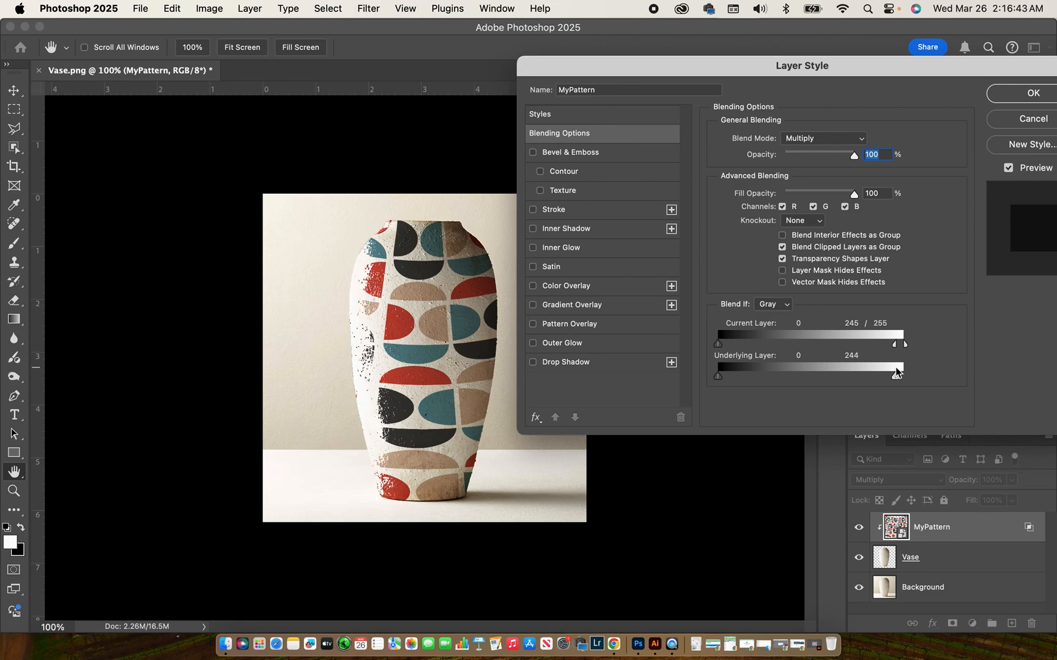
left_click_drag(896, 376, 904, 377)
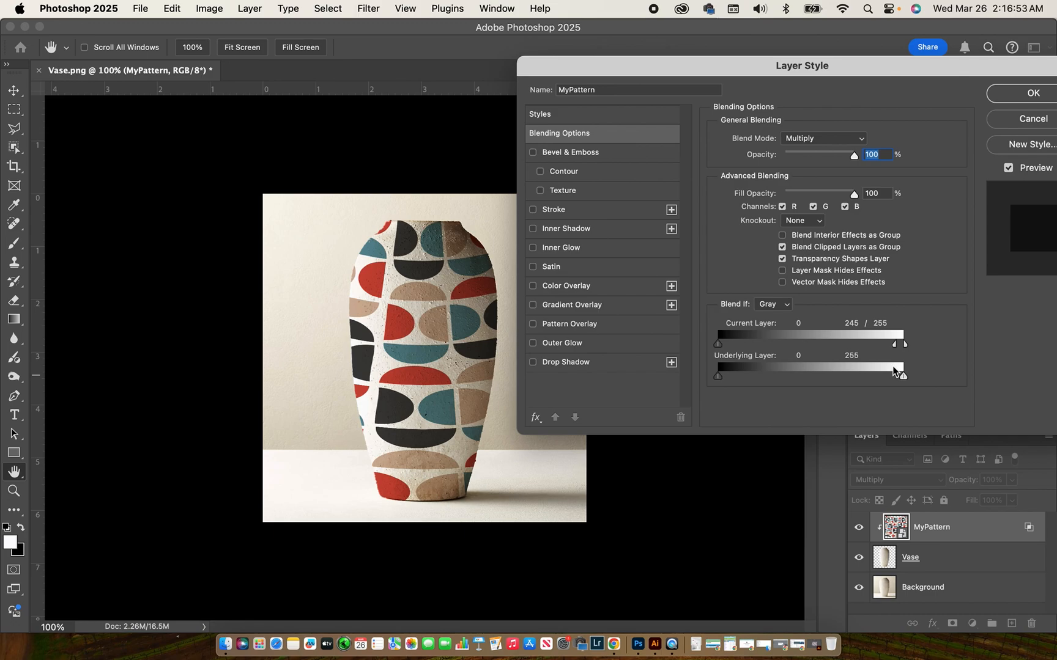
Split the Underlying Layer white Blend If slider to 247/255 so vase highlights soften the pattern
key("alt")
left_click_drag(894, 371, 892, 374)
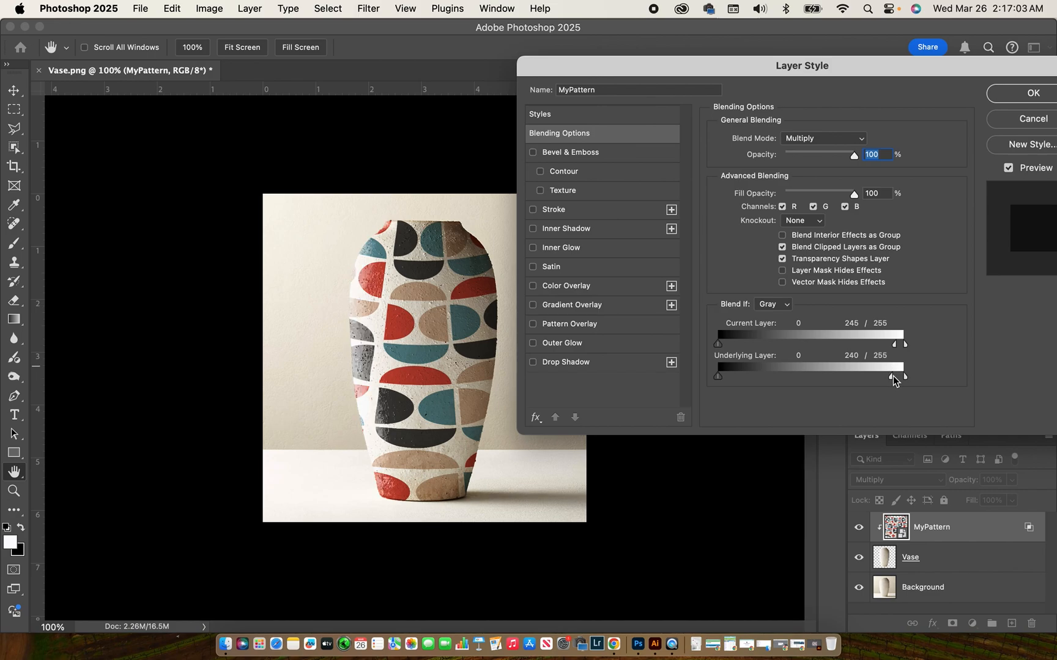
left_click_drag(892, 377, 895, 377)
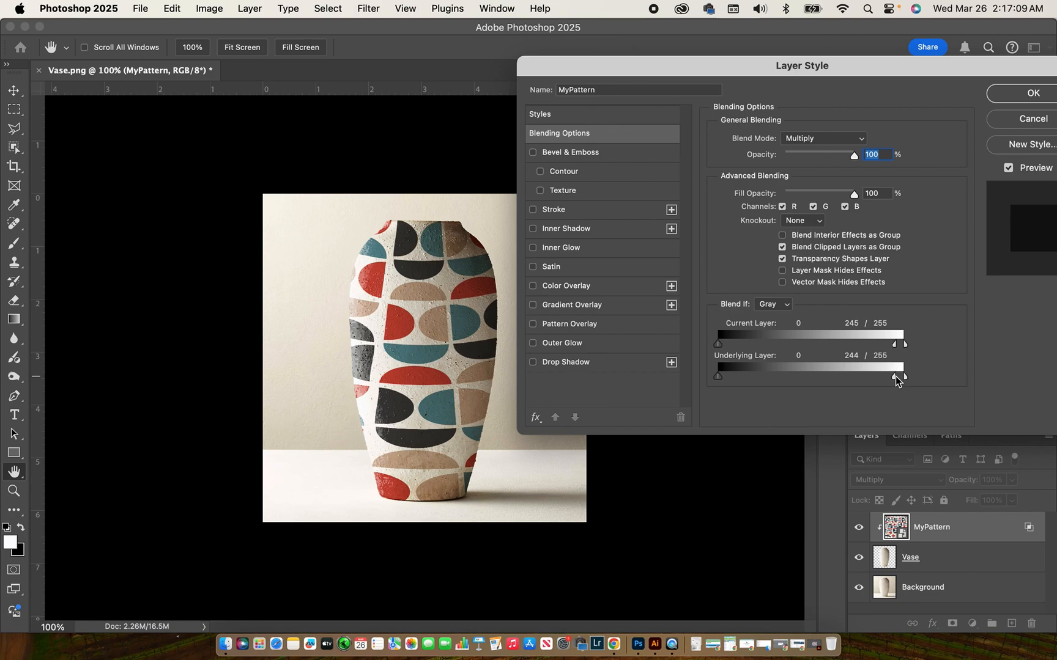
left_click_drag(895, 377, 896, 377)
left_click_drag(896, 376, 897, 377)
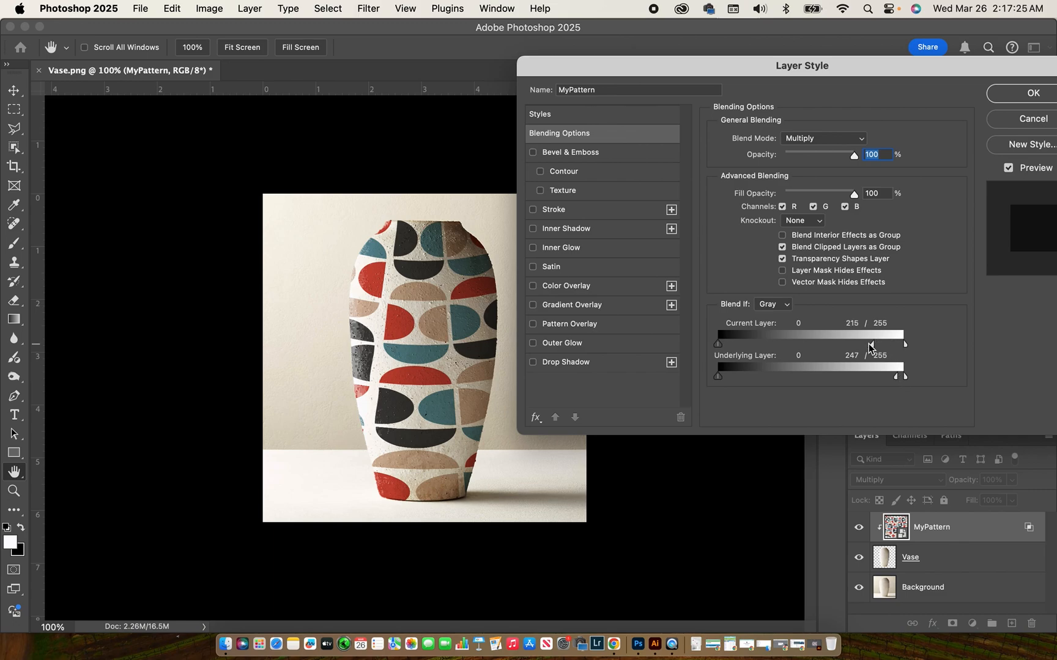
Readjust the Current Layer white slider split, settling the pattern at 245/255
left_click_drag(847, 341, 890, 346)
mouse_move(894, 345)
left_mouse_down()
mouse_move(851, 345)
mouse_move(901, 347)
left_mouse_up()
left_click(891, 338)
left_click_drag(890, 337, 887, 334)
left_click_drag(891, 347, 903, 346)
key("alt")
left_click(825, 139)
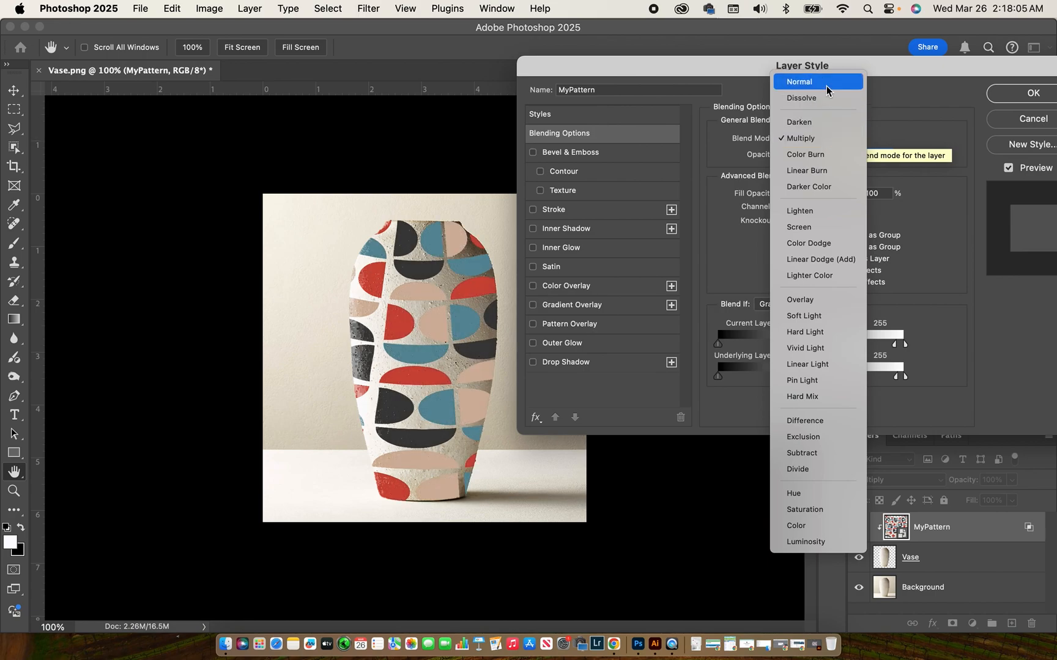
Keep Multiply as the blend mode and confirm the Layer Style settings with OK
left_click(819, 133)
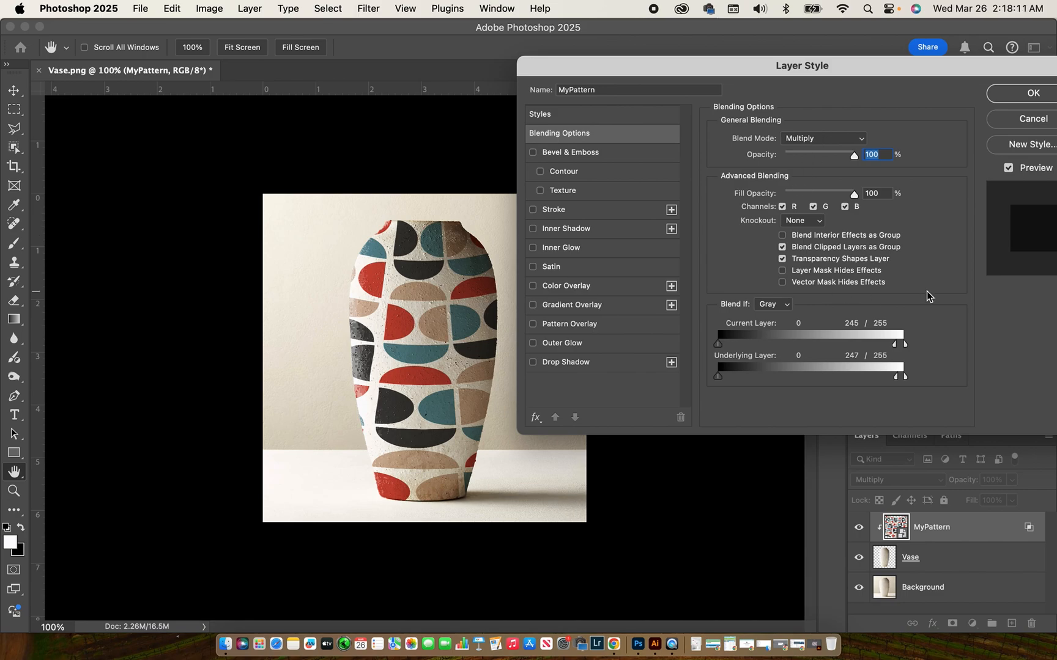
left_click(1046, 95)
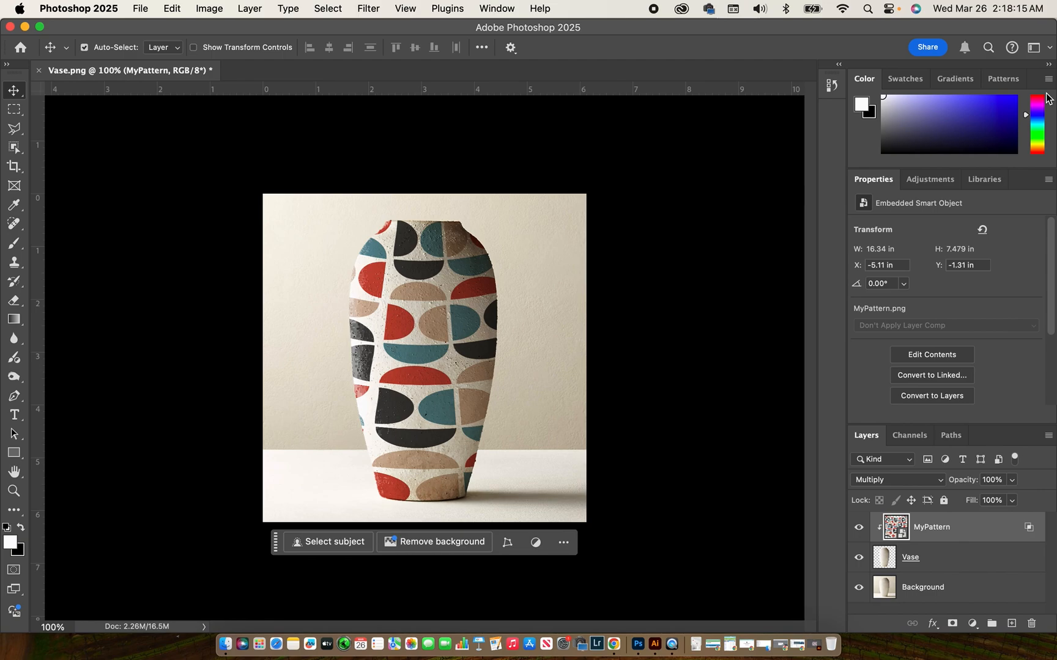